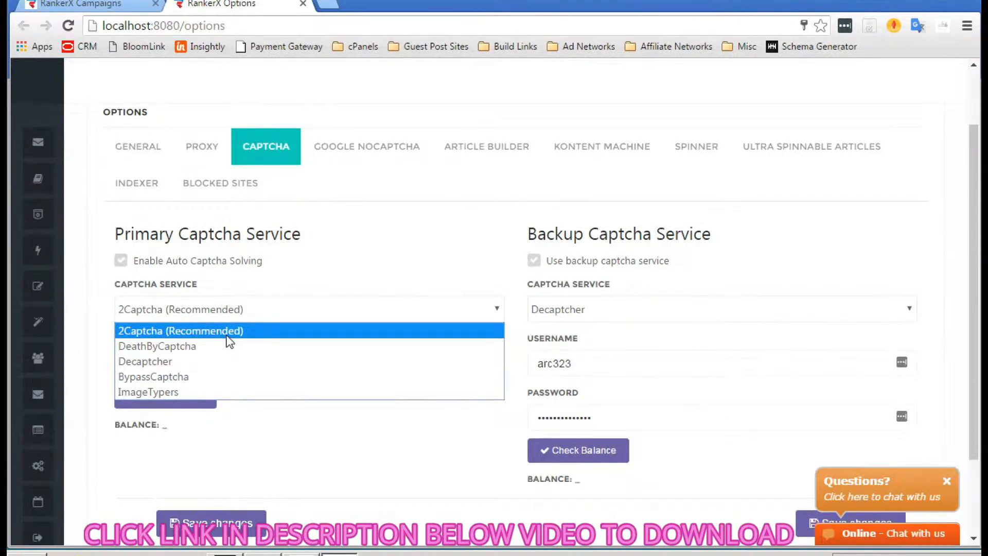
- Keep 2Captcha (Recommended) as the captcha service and bring up the Google NoCaptcha settings
left_click(227, 330)
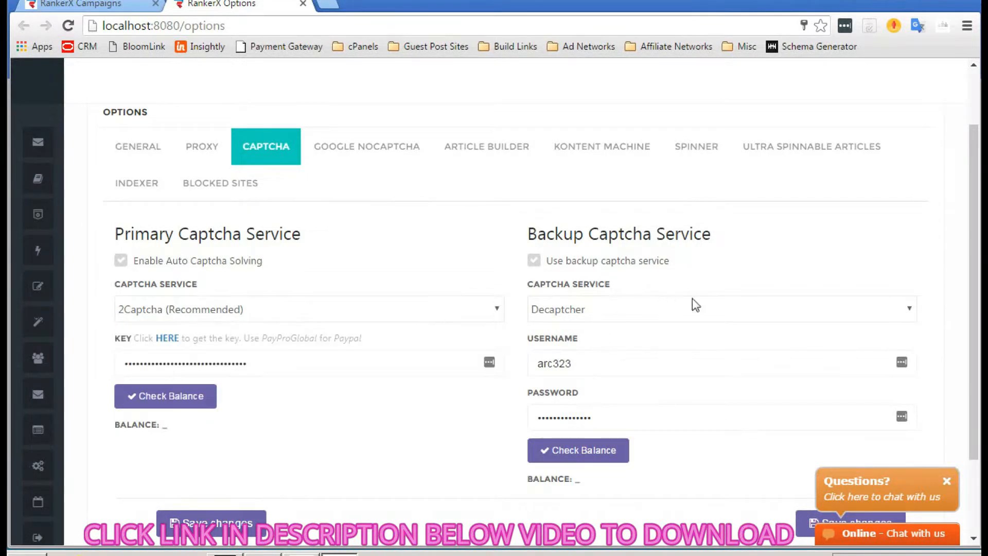
left_click(375, 149)
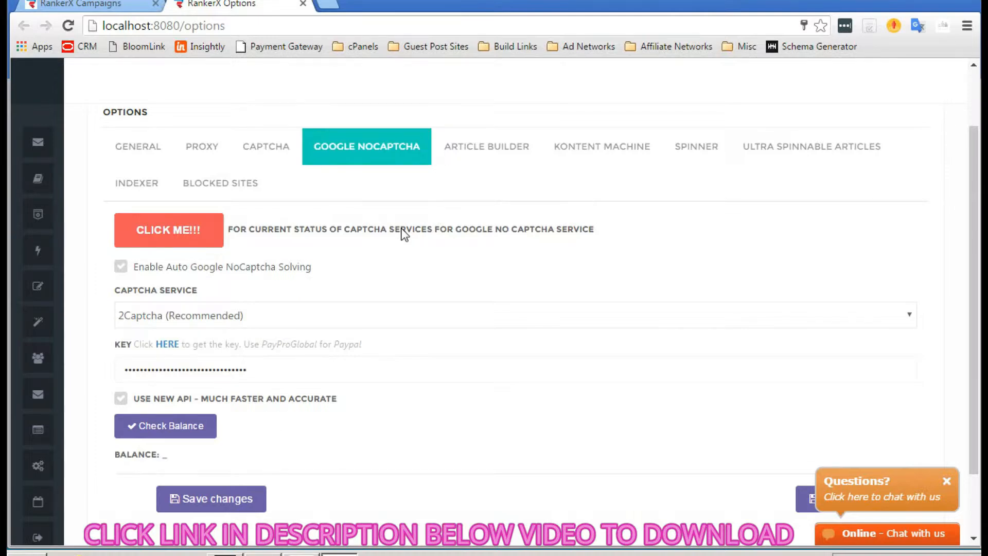
- Confirm 2Captcha as the NoCaptcha solving service, then move to the Article Builder settings
left_click(304, 322)
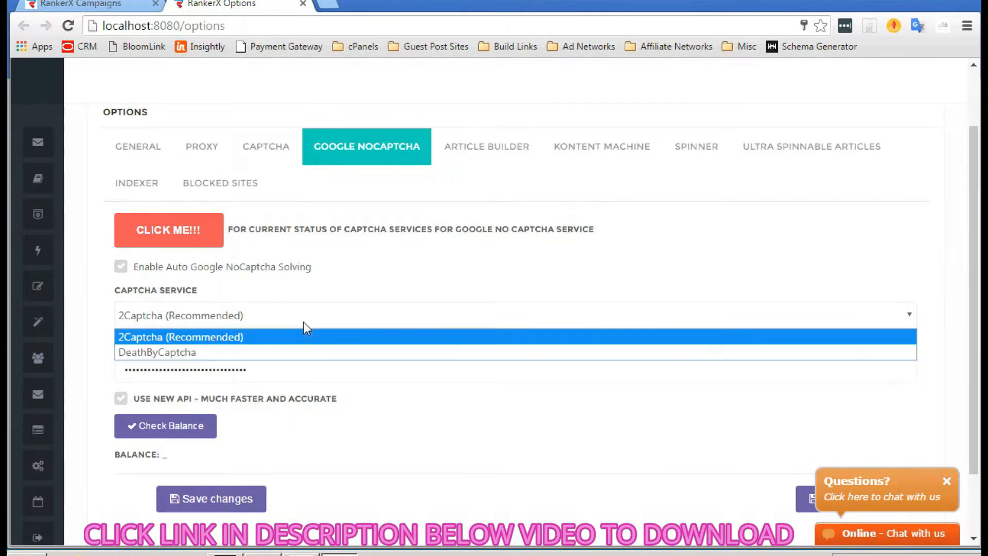
left_click(217, 337)
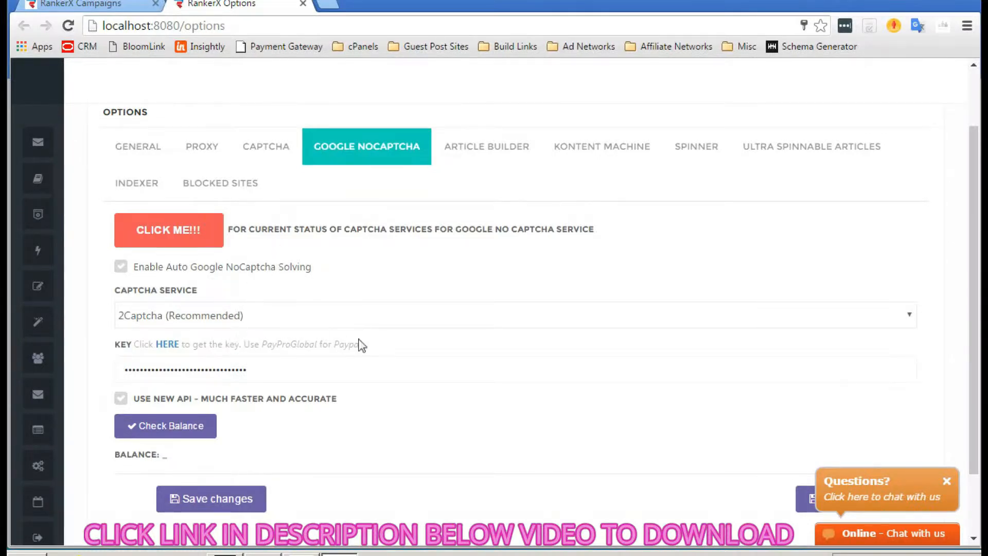
left_click(478, 152)
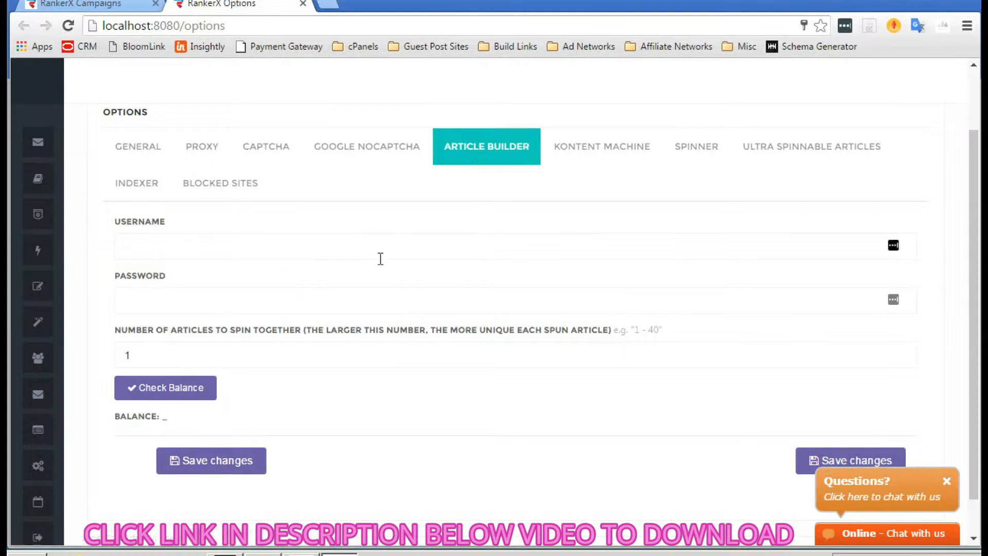
- Look at the Kontent Machine settings, then bring up the Spinner settings
left_click(602, 145)
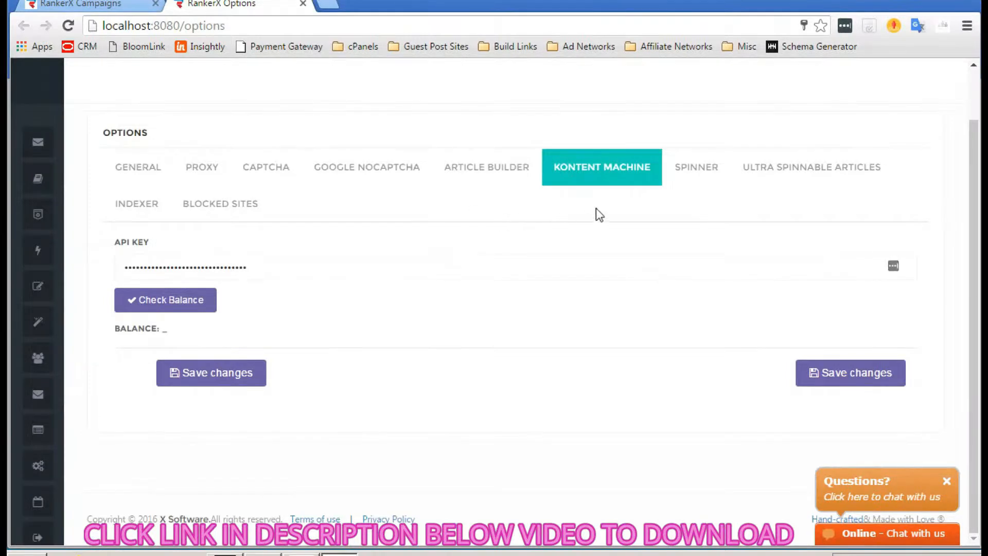
left_click(707, 178)
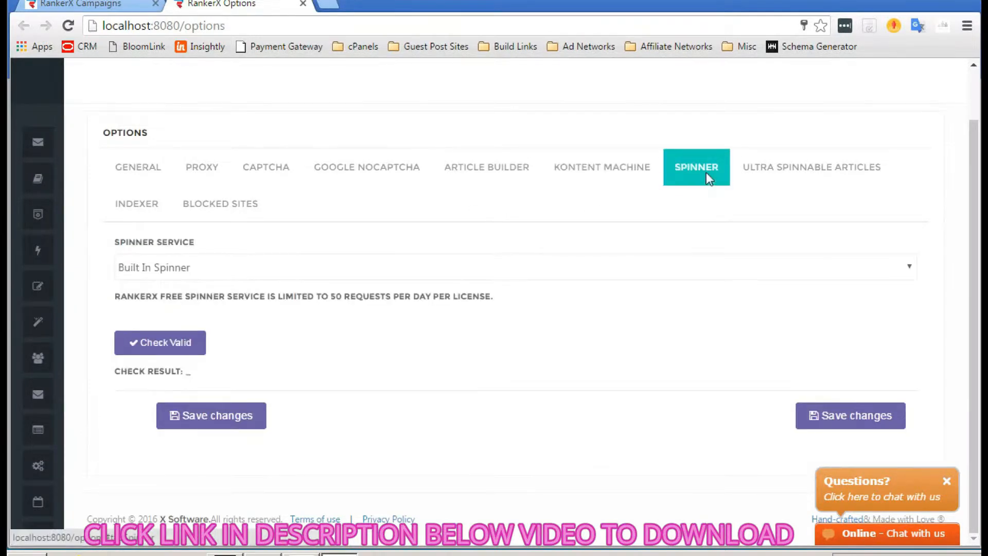
- Leave Built In Spinner as the spinner service and show the Ultra Spinnable Articles settings
left_click(430, 268)
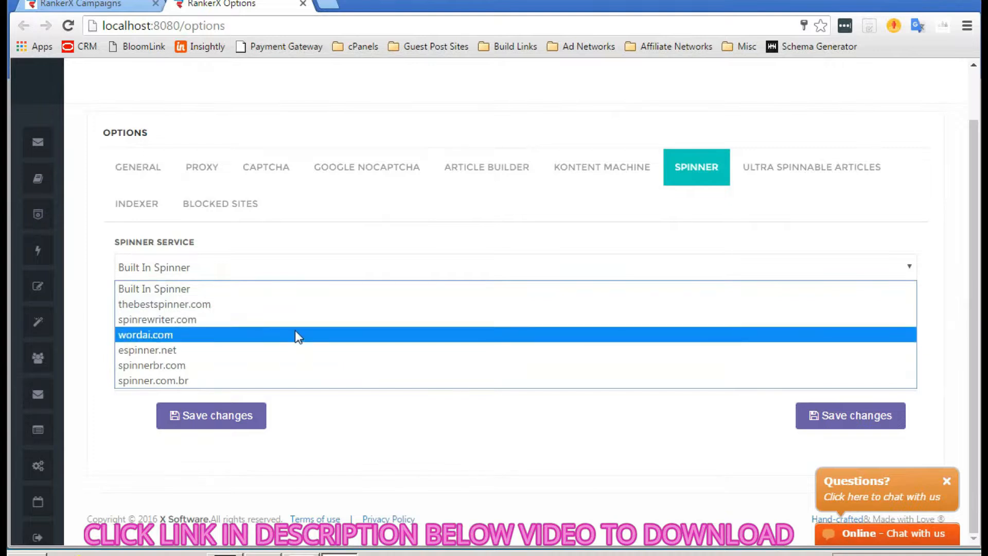
left_click(352, 234)
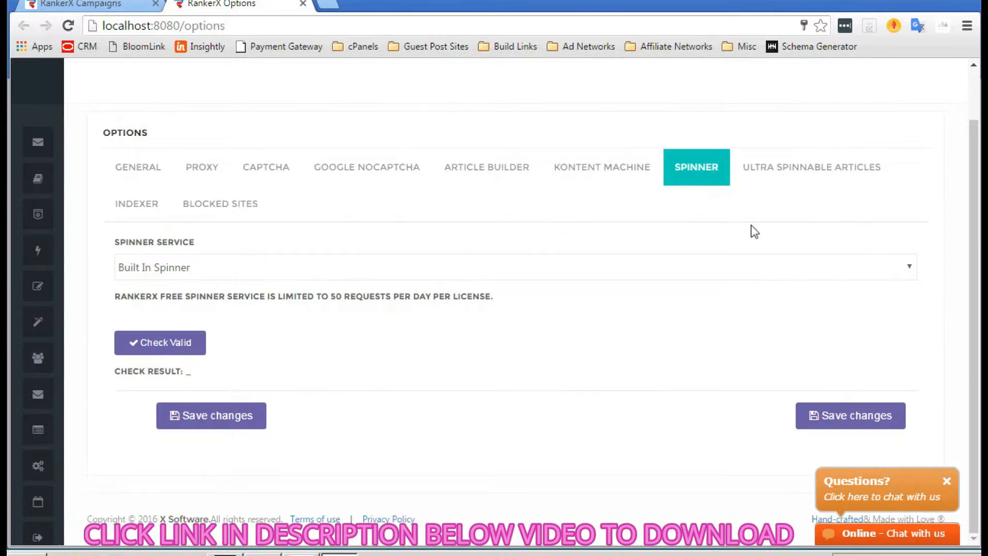
left_click(798, 176)
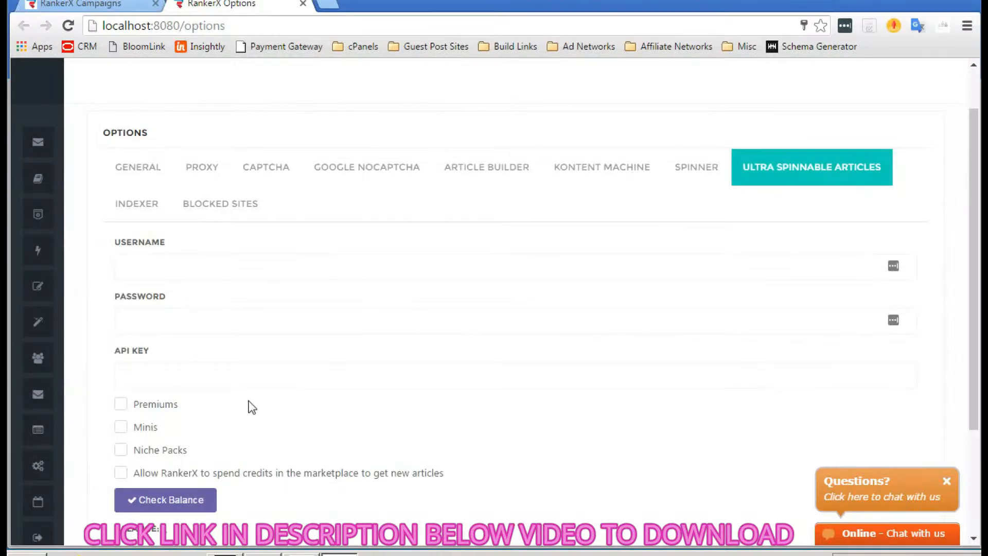
scroll(249, 403, "down", 1)
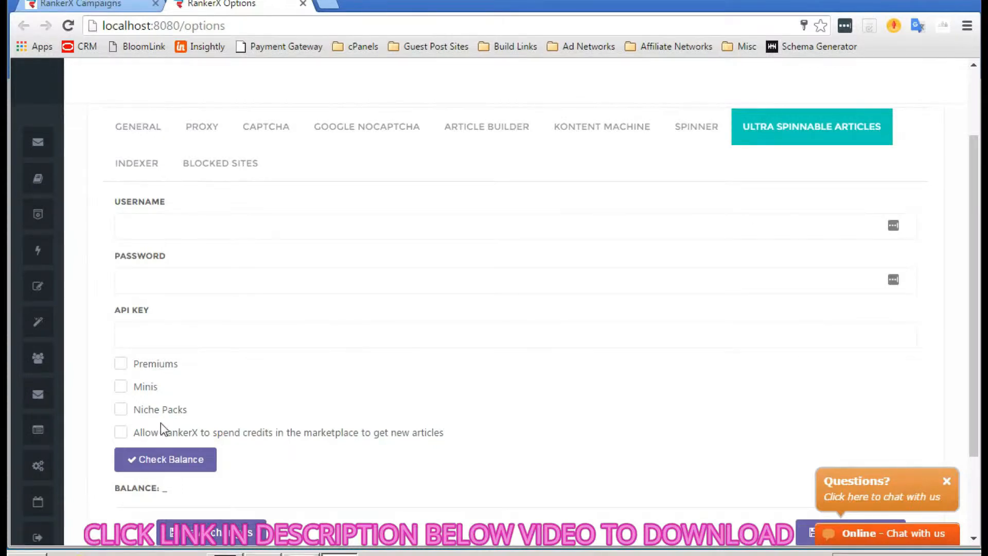
scroll(363, 441, "up", 2)
scroll(363, 441, "up", 1)
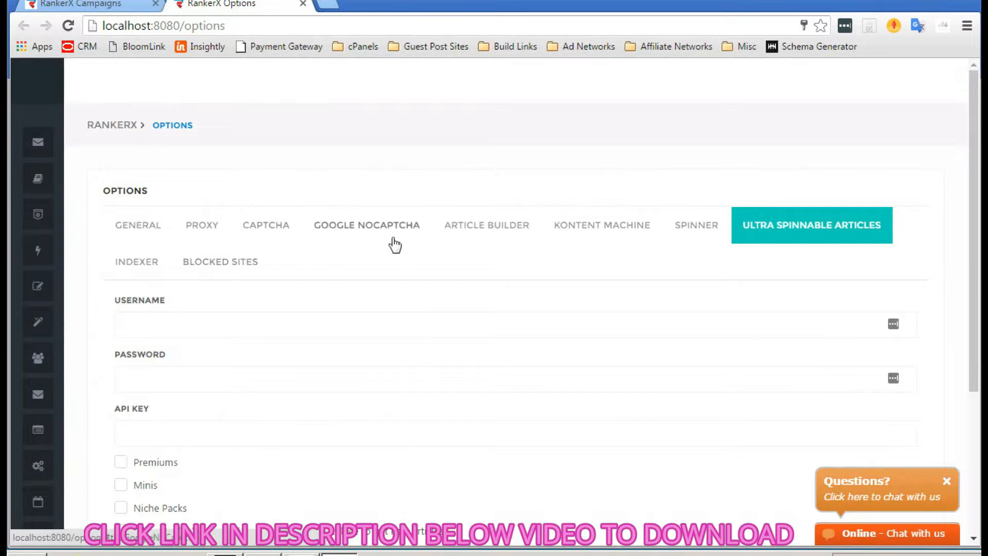
- Review the Indexer API key fields for InstantLinkIndexer, Indexification and LinkCentaur
left_click(121, 265)
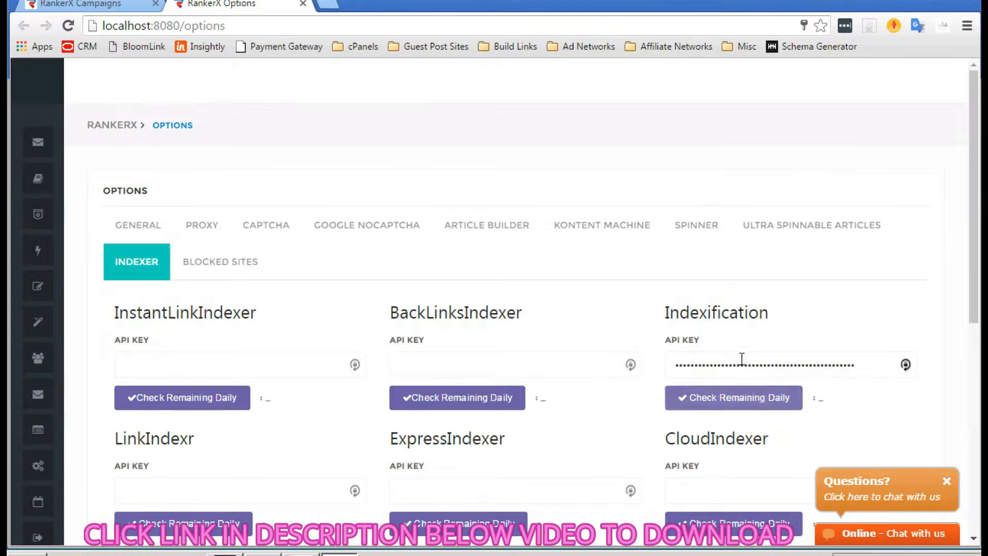
scroll(703, 307, "down", 4)
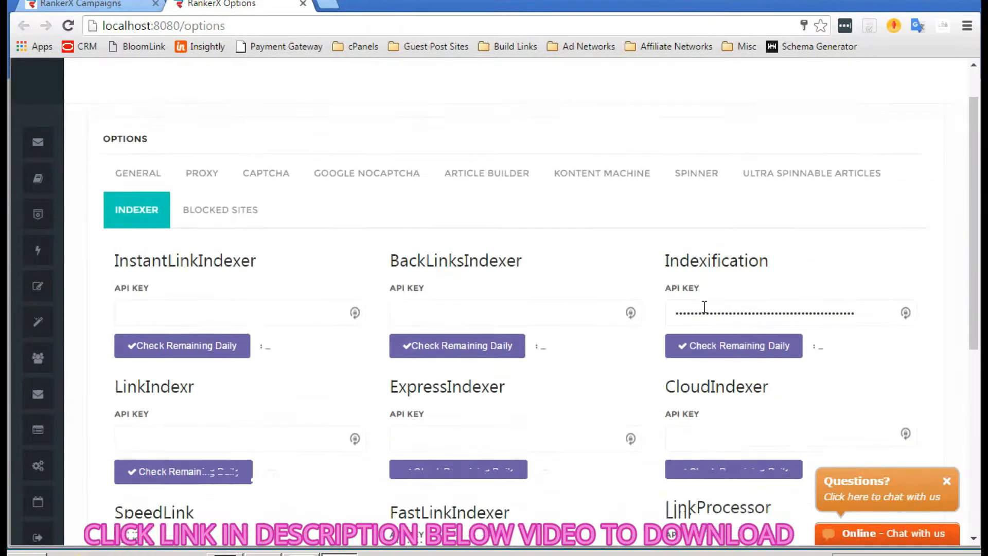
scroll(705, 311, "up", 1)
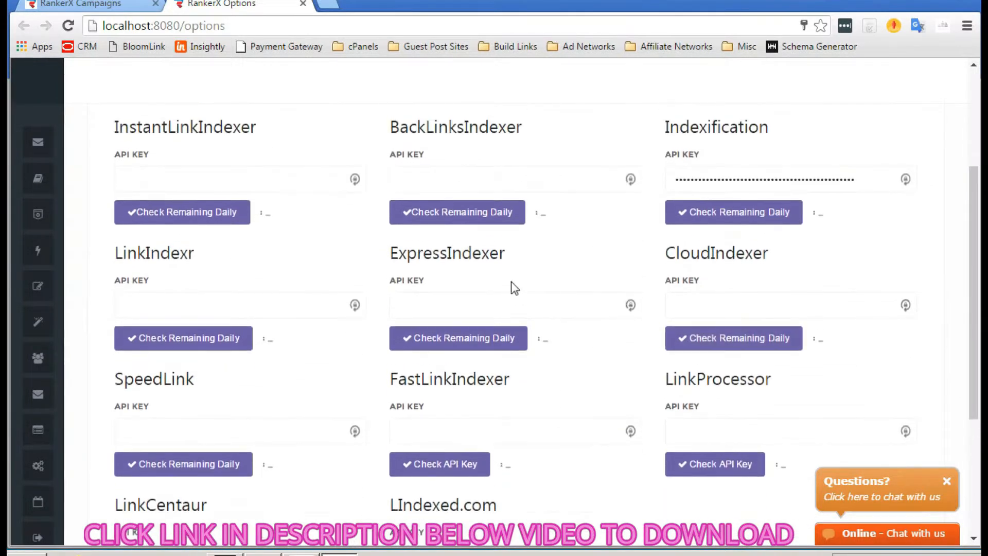
scroll(601, 249, "down", 2)
scroll(601, 248, "down", 1)
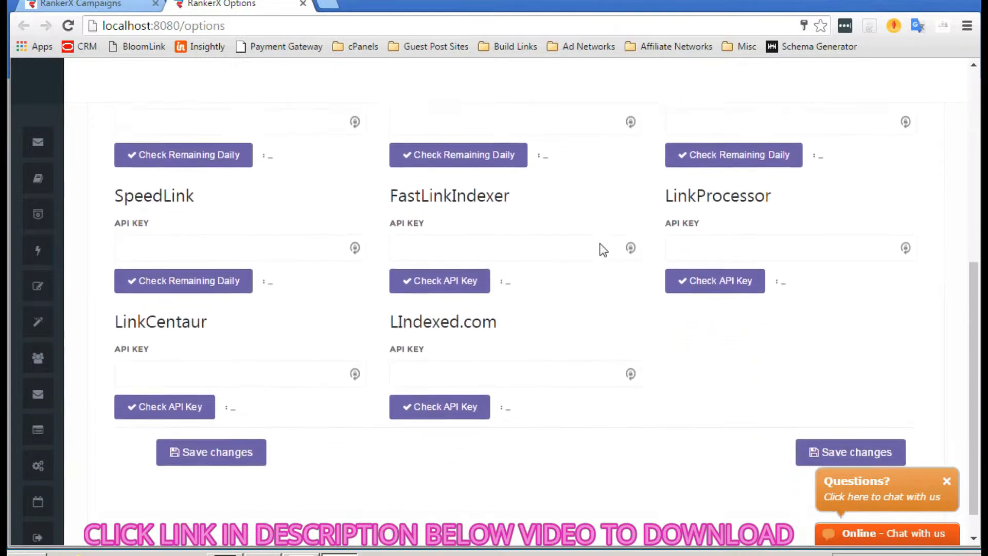
scroll(601, 246, "up", 5)
scroll(601, 244, "up", 2)
scroll(601, 244, "down", 3)
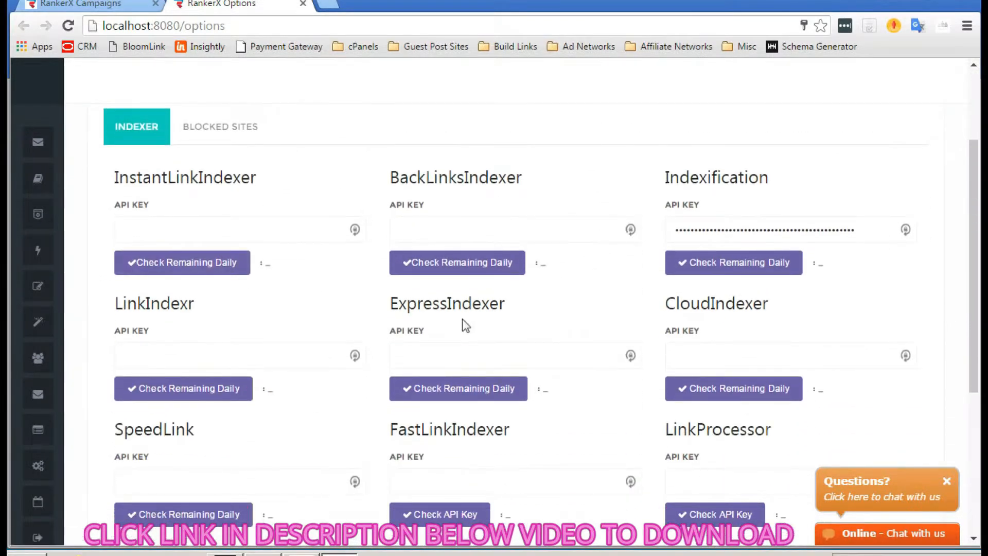
scroll(528, 288, "up", 3)
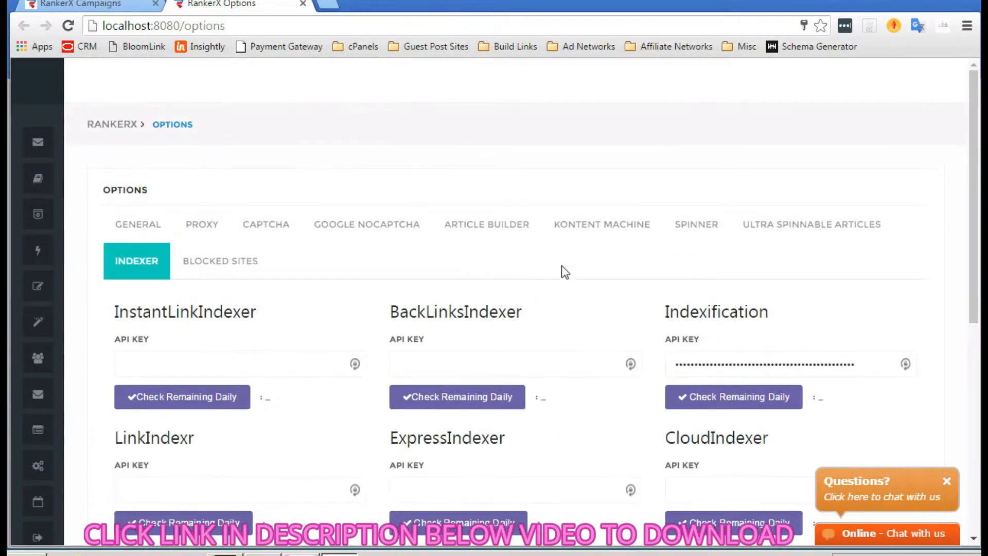
- Show the Blocked Sites settings with their empty SITEID list and expand the sidebar
left_click(237, 273)
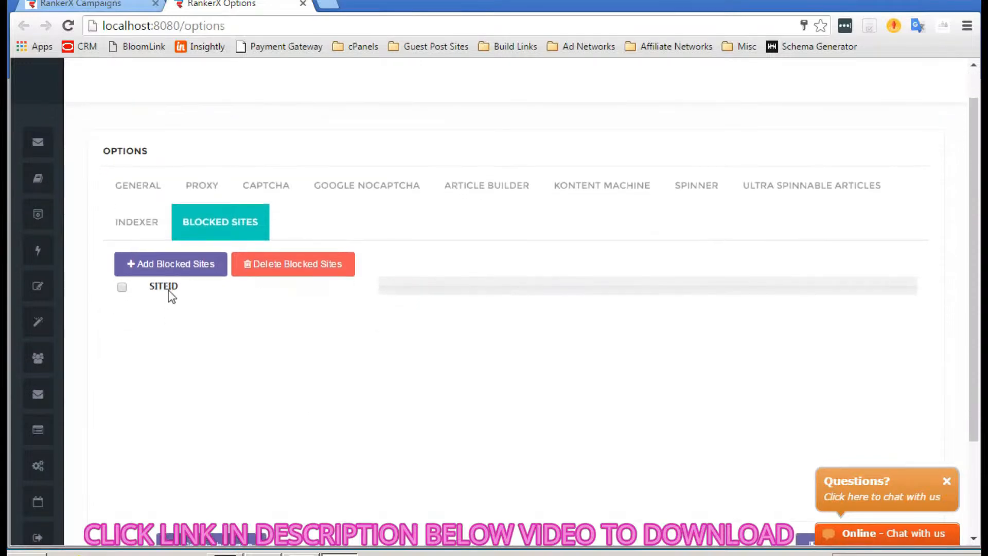
mouse_move(59, 180)
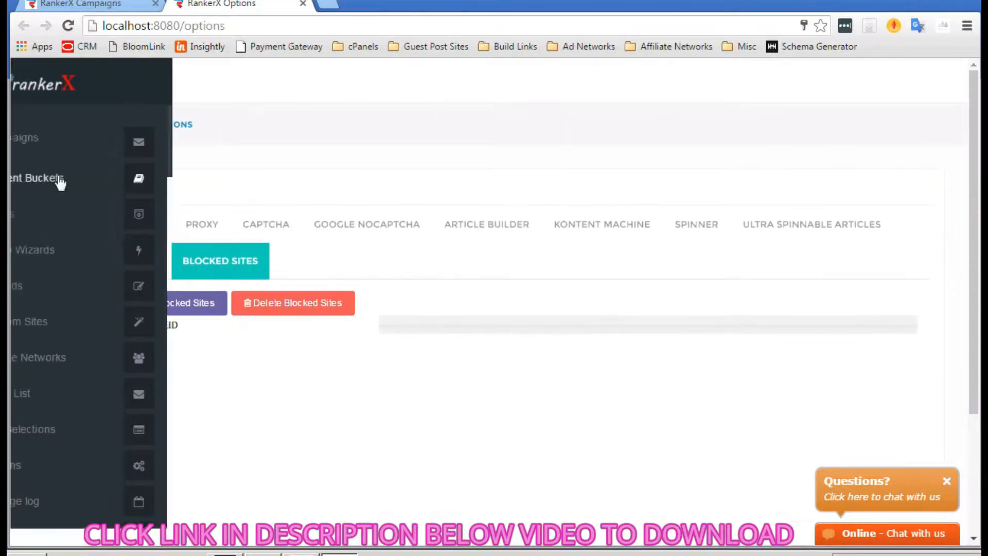
- On the Campaigns page, add and save a new campaign named 'test 1'
left_click(81, 139)
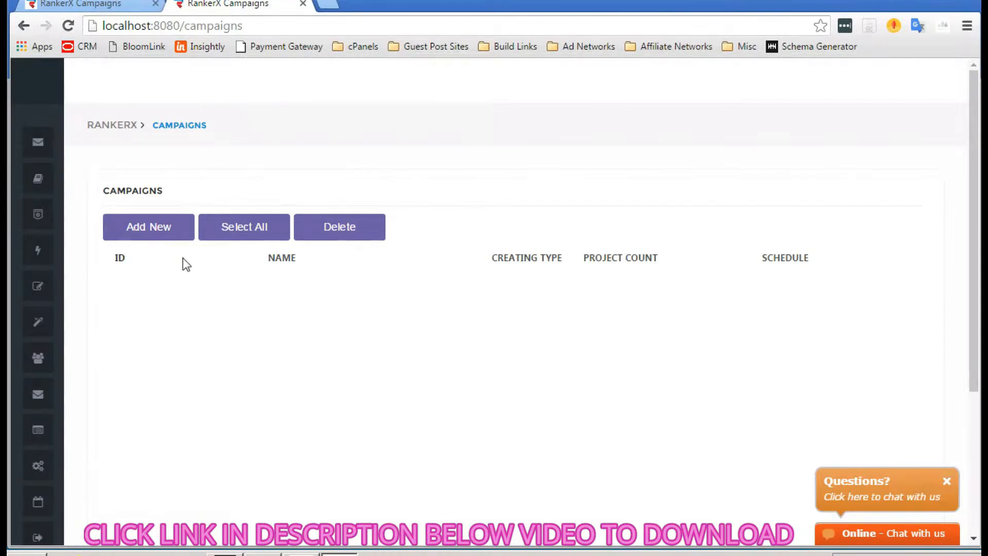
left_click(140, 229)
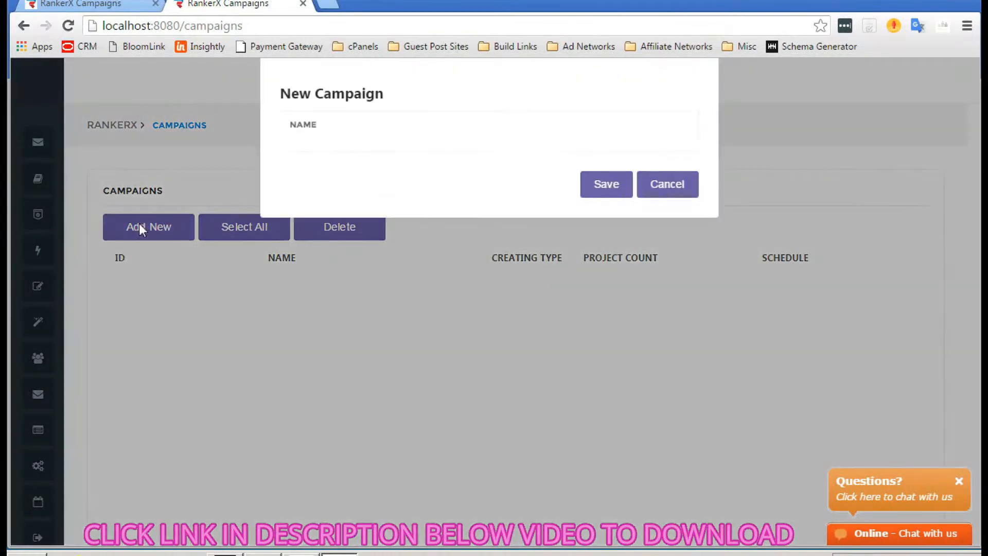
left_click(375, 140)
type("t")
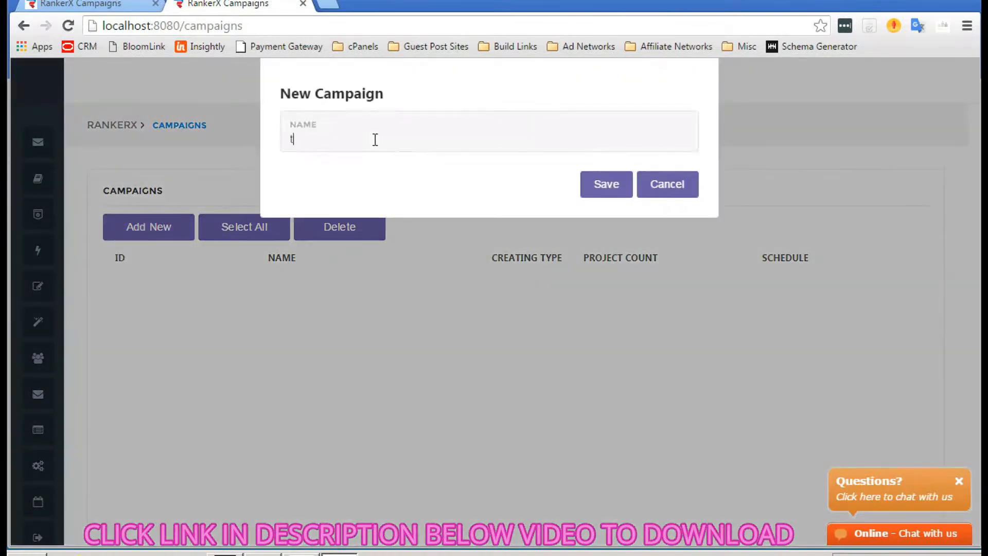
type("est 1")
left_click(601, 191)
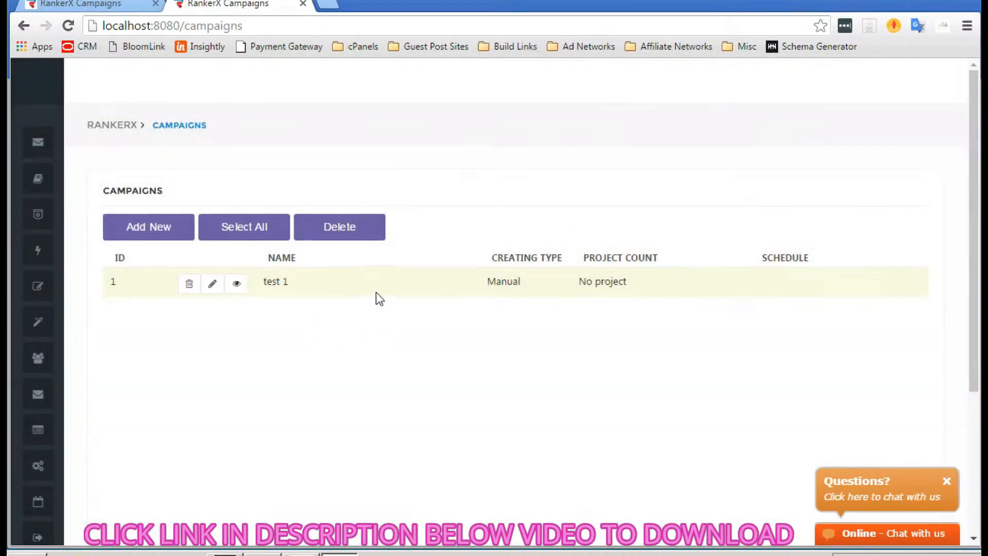
- View the test 1 campaign, check its Profiles, then show its empty Link Sets
left_click(236, 286)
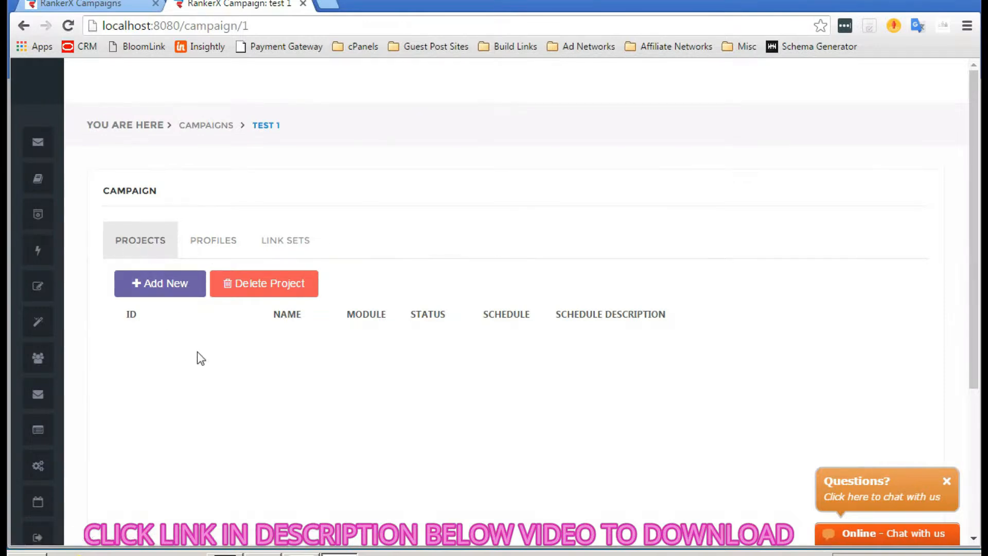
left_click(230, 240)
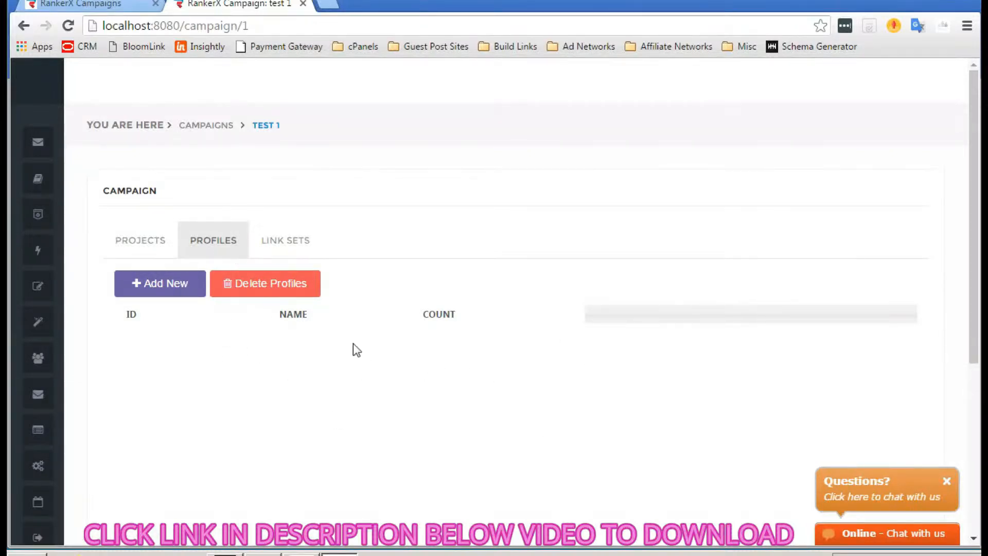
left_click(280, 242)
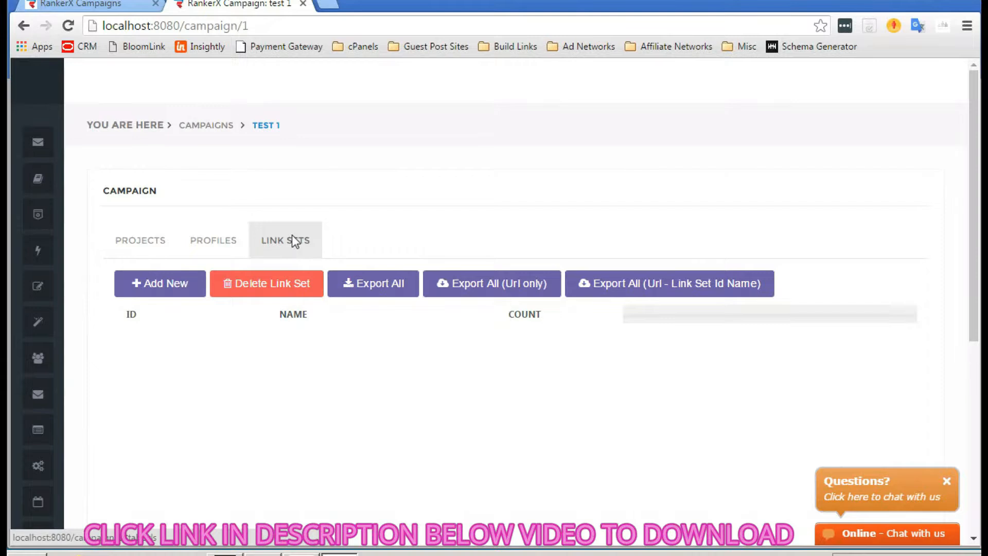
- Add a link set named 'Money Site' to test 1 and view its URL list
left_click(166, 289)
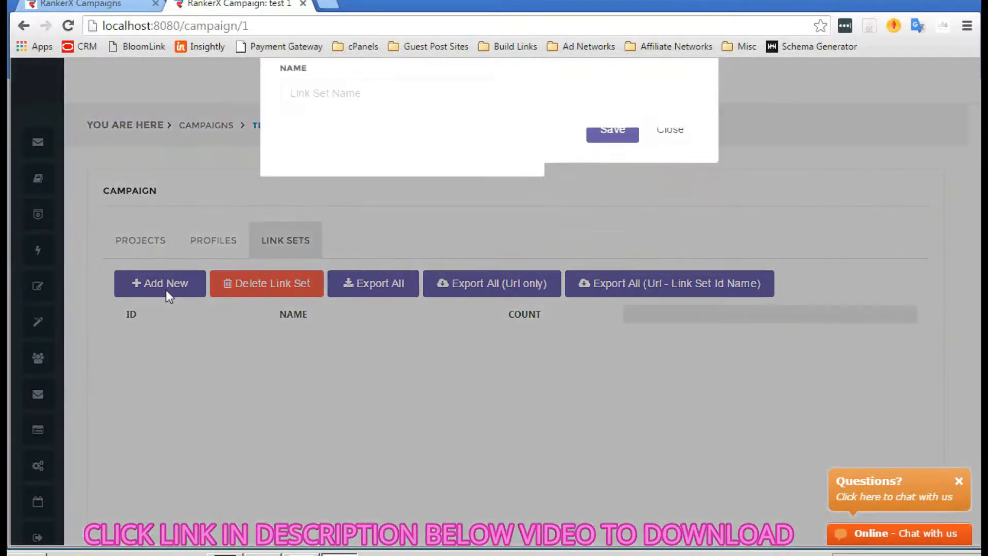
left_click(362, 135)
type("Money Site")
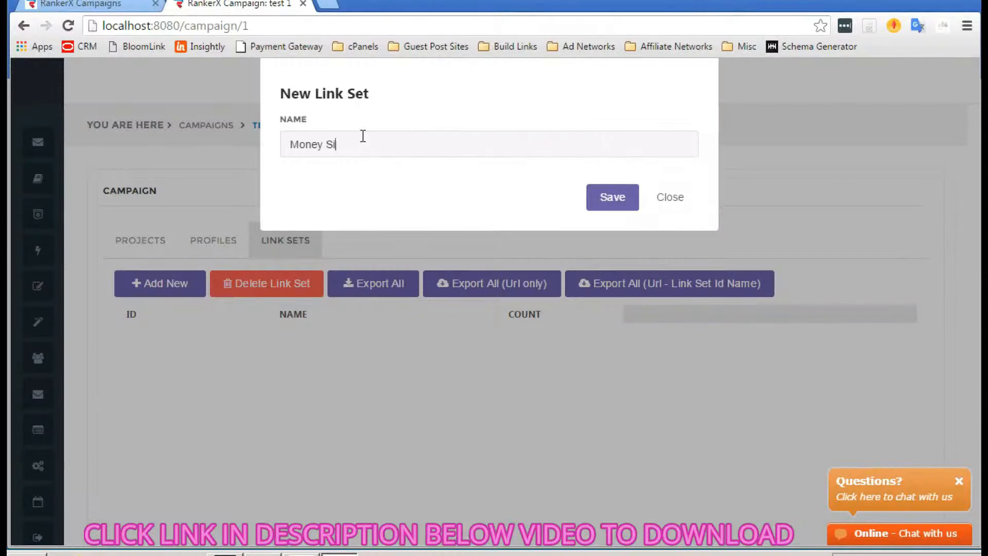
left_click(629, 206)
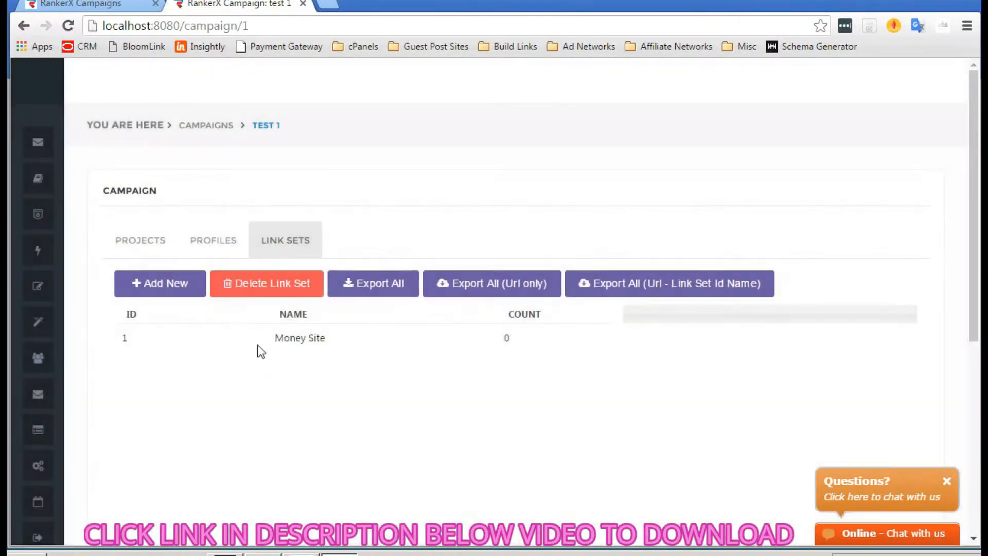
mouse_move(316, 346)
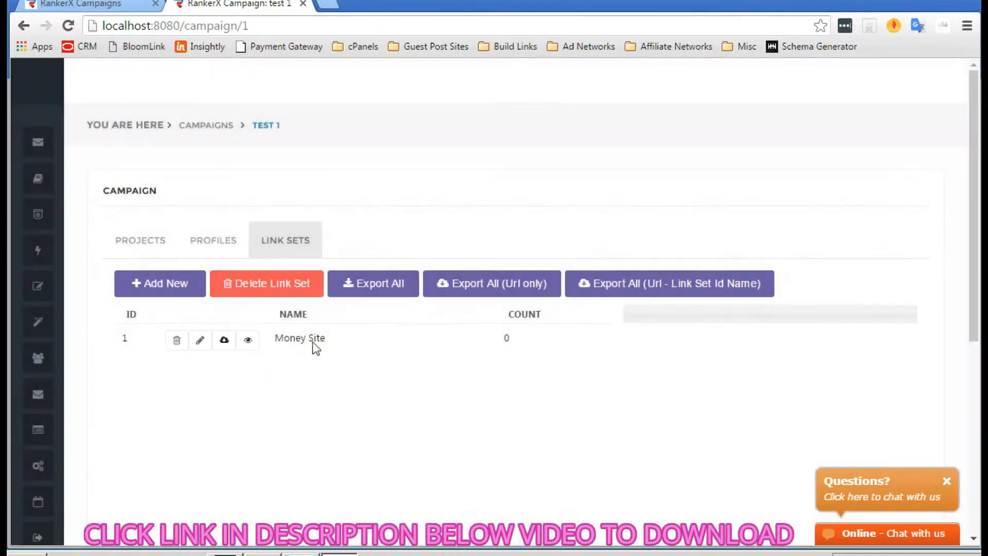
left_click(249, 340)
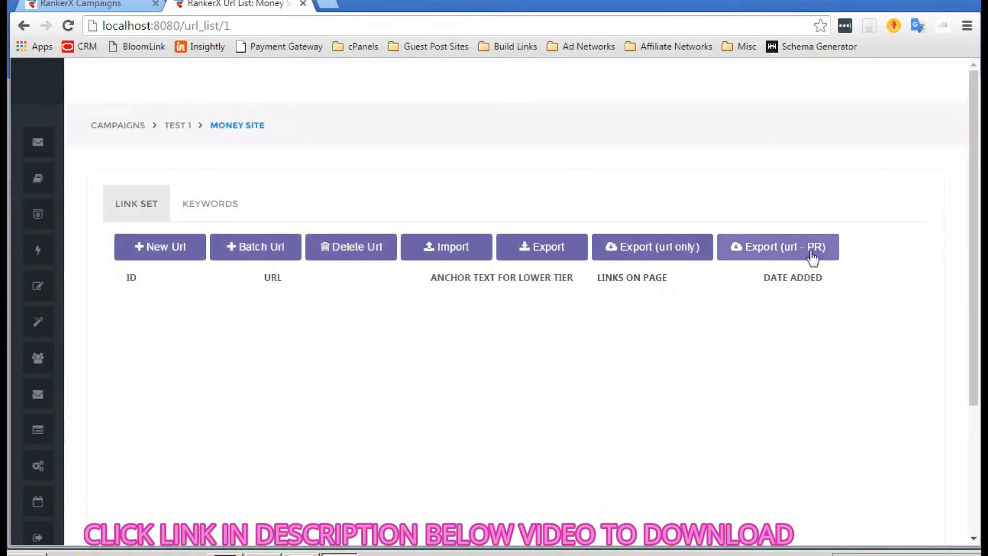
left_click(249, 252)
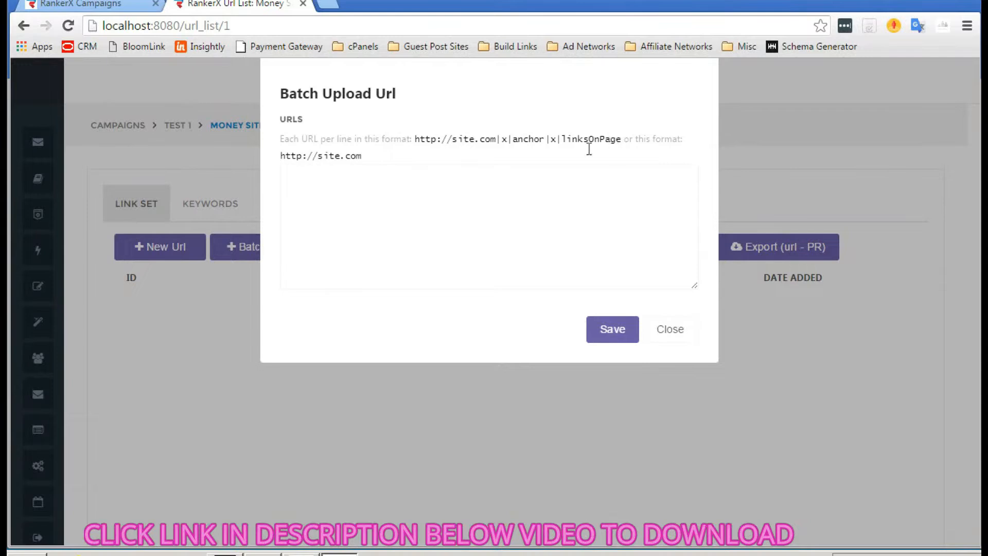
left_click(381, 179)
type("http:")
key("BackSpace")
key("BackSpace")
key("BackSpace")
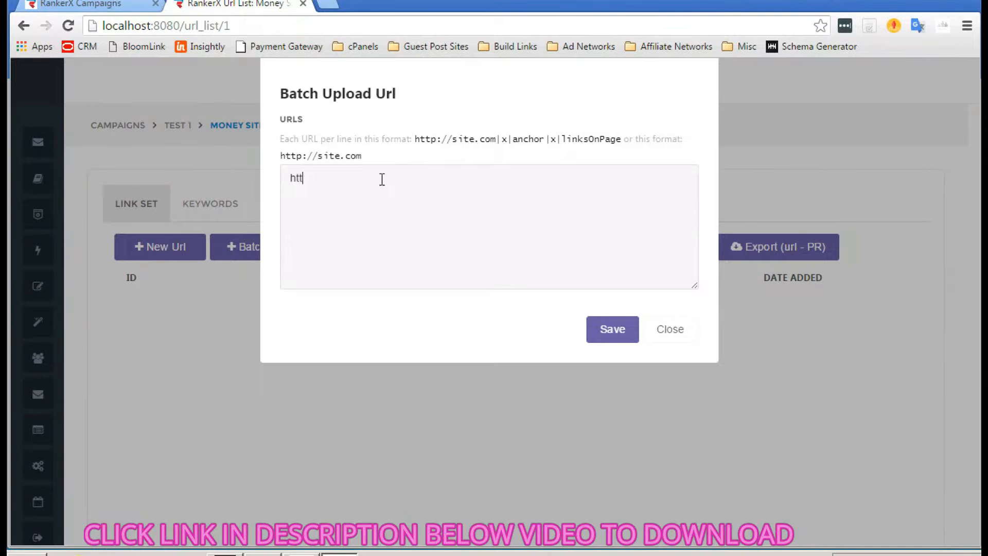
type("p")
key("BackSpace")
type("tp://example.com")
left_click(610, 335)
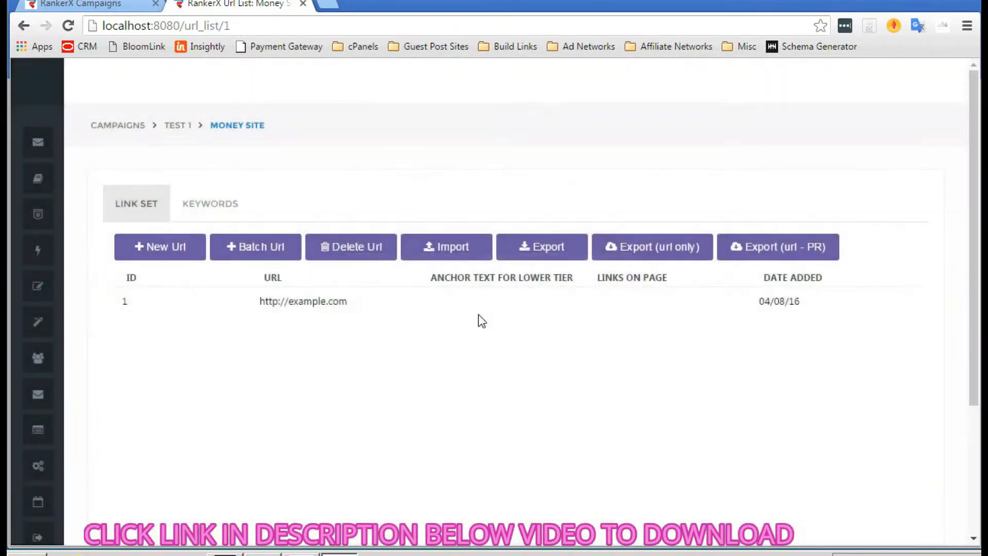
- Show the Money Site link set's keyword settings, with Primary at 100%
mouse_move(329, 294)
left_click(201, 197)
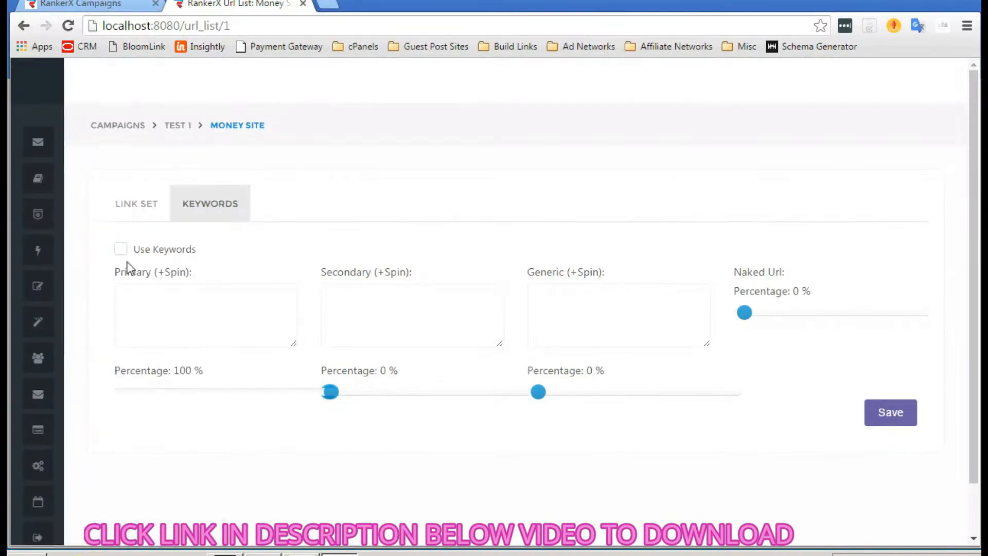
- Enable keywords and enter the primary spin keyword {Dog Food|Dog Treats}
left_click(121, 249)
left_click(219, 305)
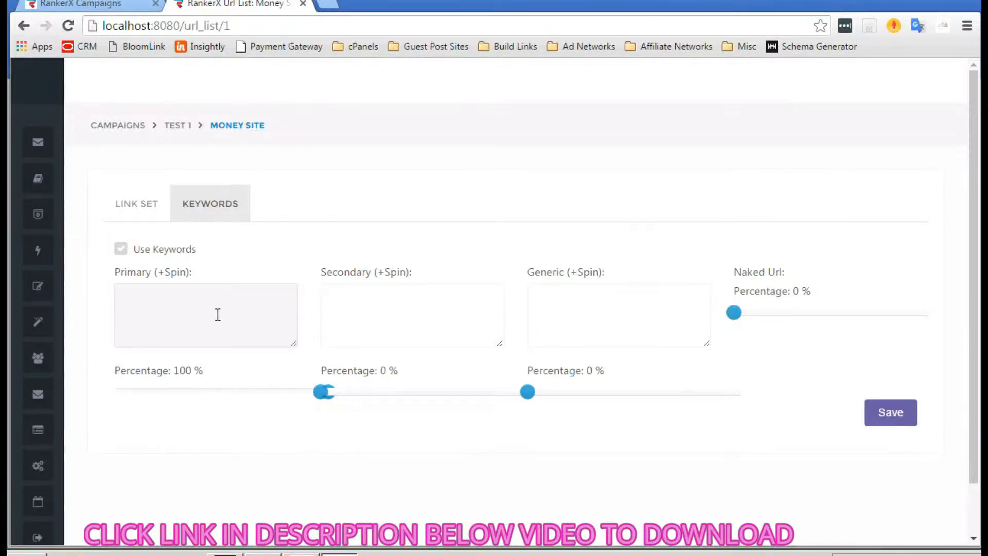
type("Dog Food")
left_click(124, 298)
type("{")
key("BackSpace")
type("{")
key("Right")
key("Right")
key("Right")
key("Right")
key("Right")
key("Right")
type("|Dog Treats")
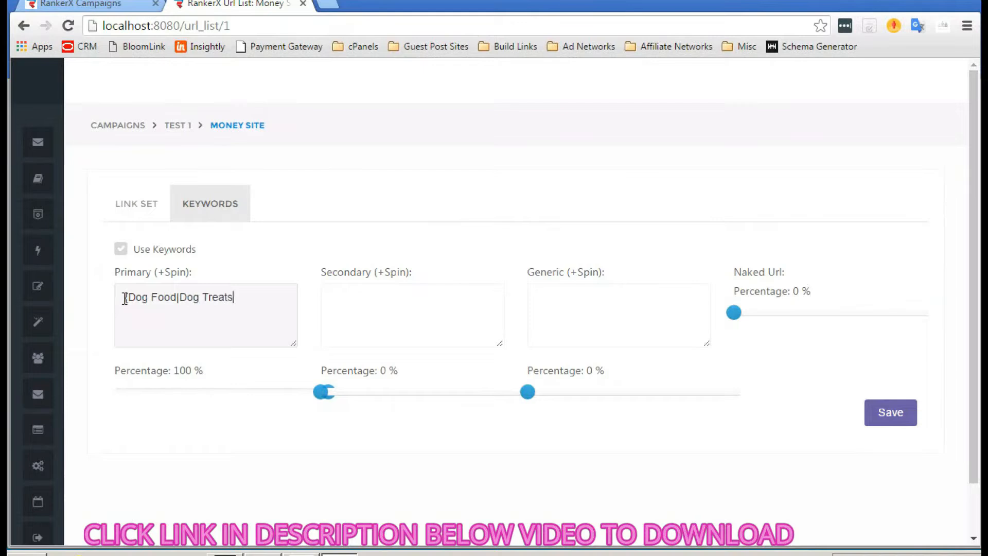
type("}")
- Enter 'Pet Supplies' as the secondary keyword and 'Click Here' as the generic anchor
left_click(405, 309)
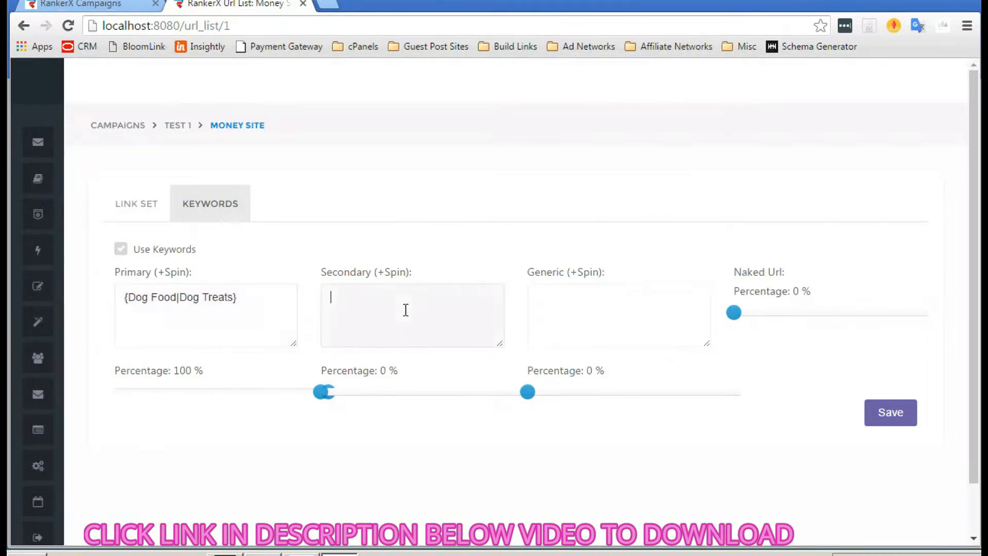
type("Pet Supplies")
left_click(586, 313)
type("Click Here")
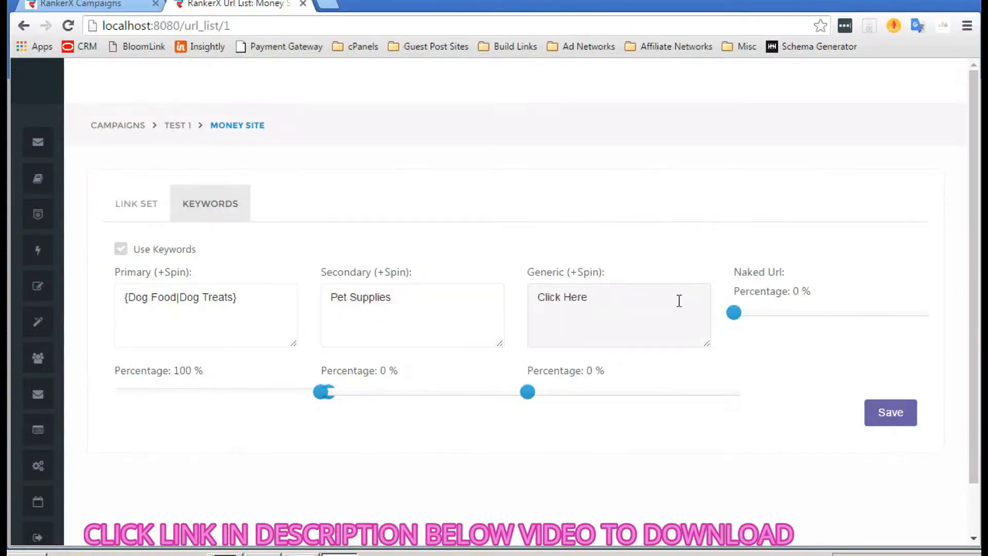
- Set shares to 14% naked URL, 26% secondary and 23% generic, then save
left_click(765, 311)
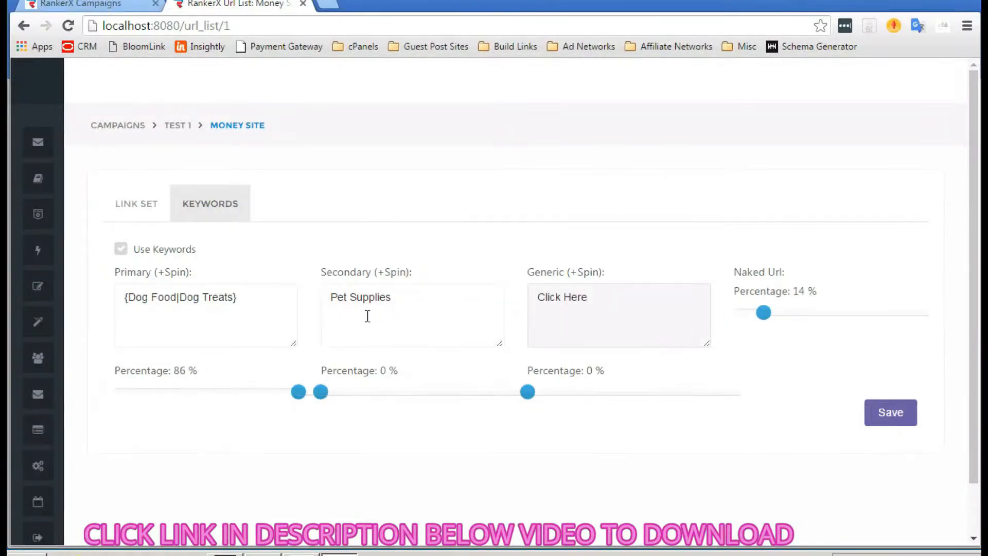
left_click(378, 393)
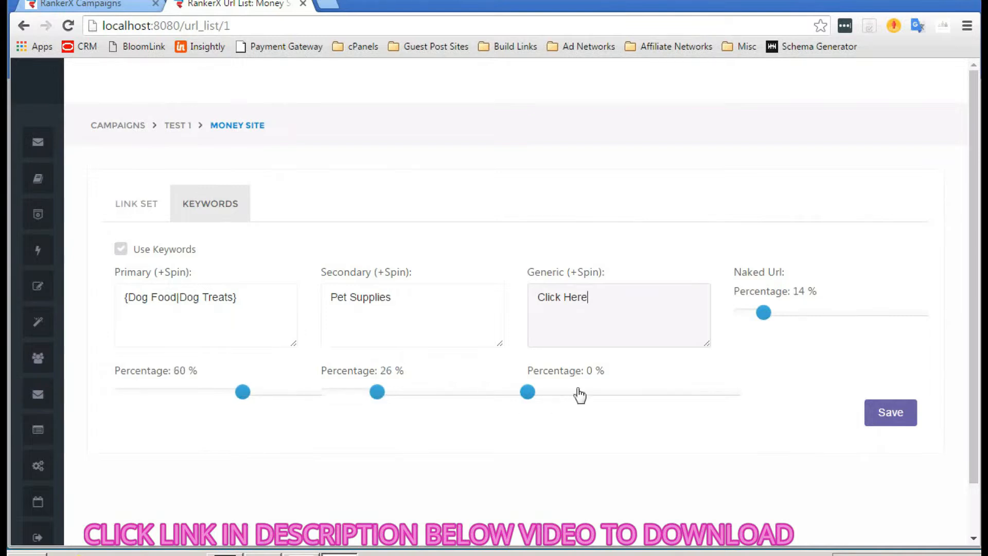
left_click(578, 393)
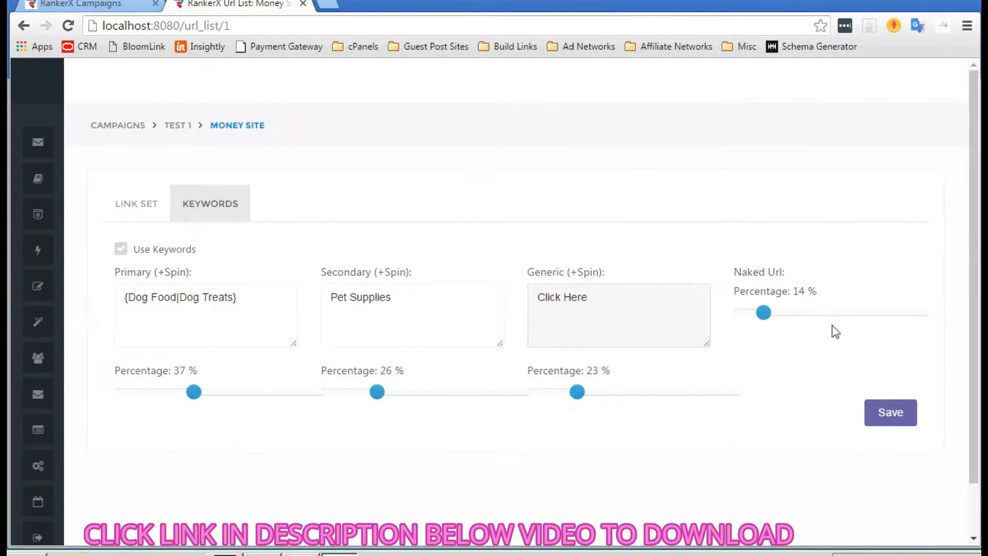
left_click(891, 412)
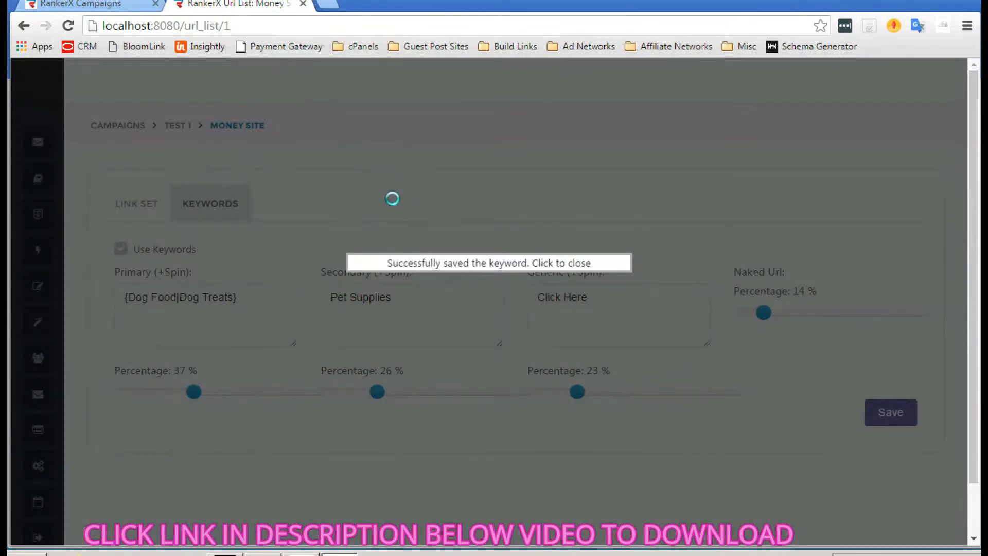
left_click(341, 199)
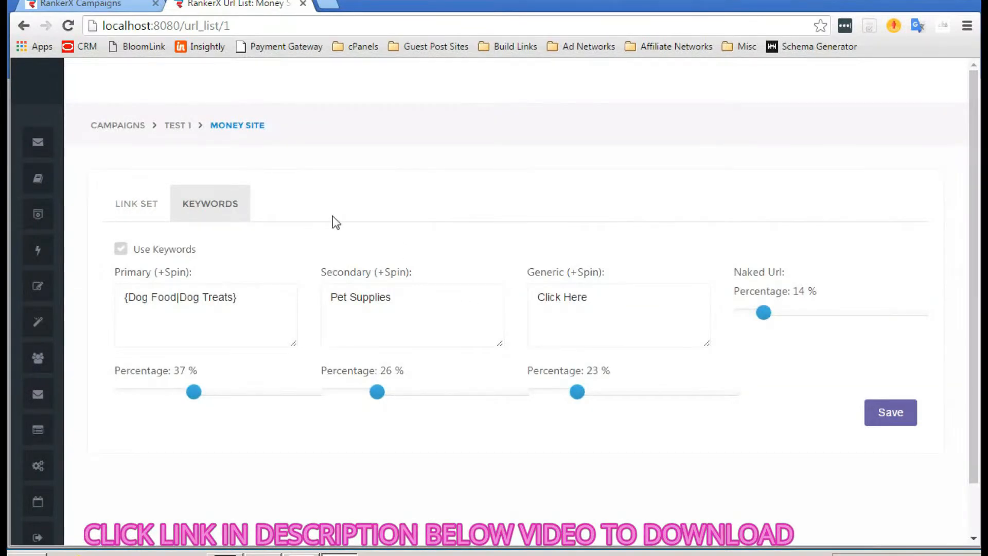
left_click(138, 206)
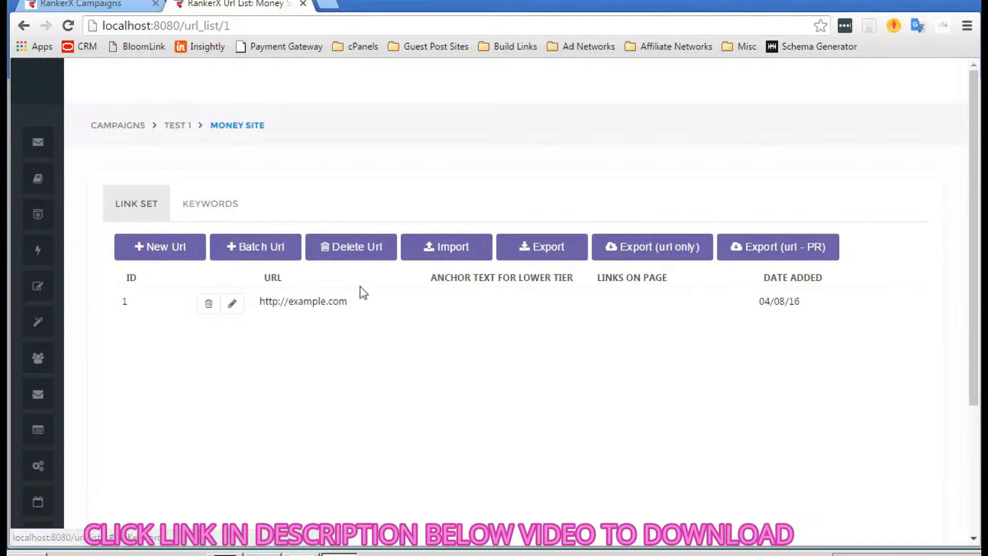
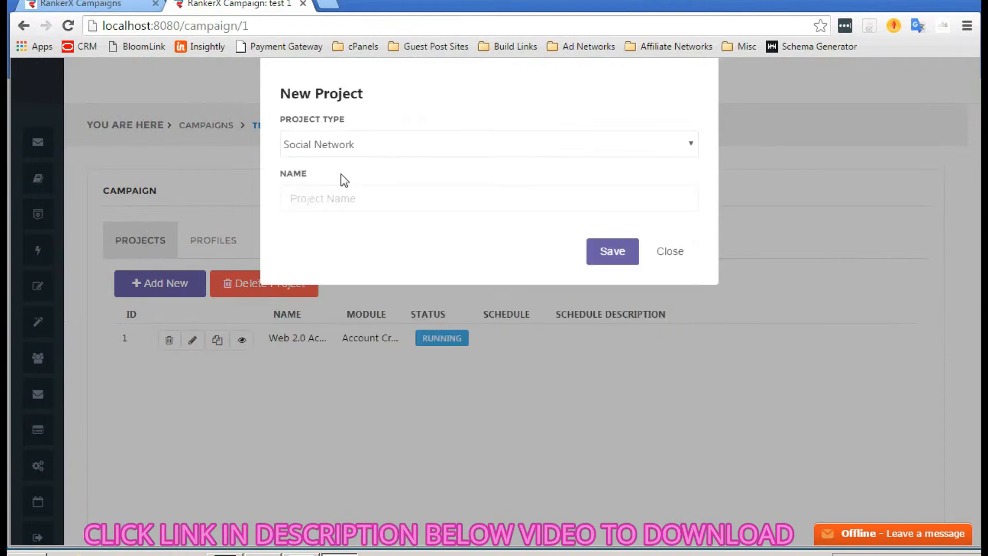
- Create a Social Network project named SN1 in test 1, then open its project page from the list
left_click(342, 198)
left_click(352, 146)
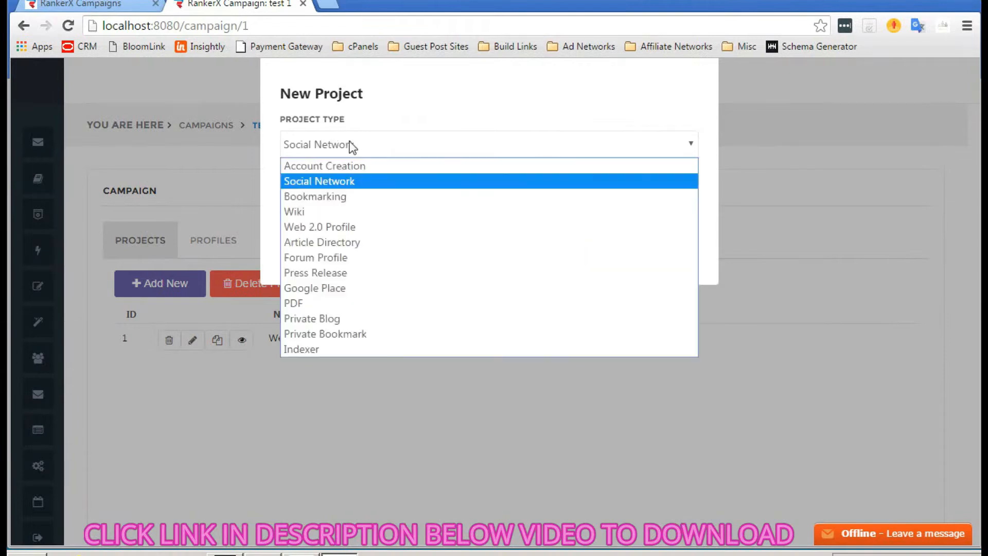
left_click(337, 181)
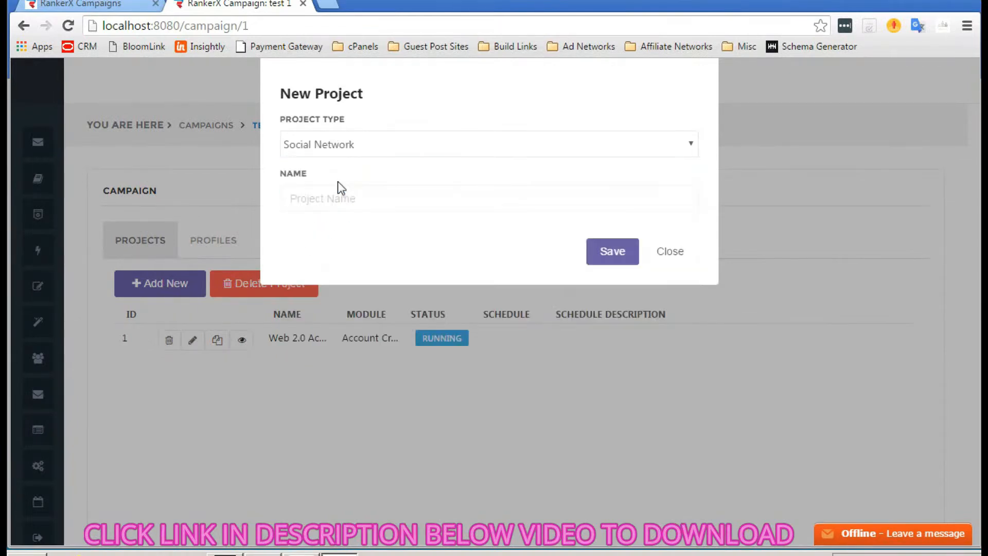
left_click(336, 196)
type("SN1")
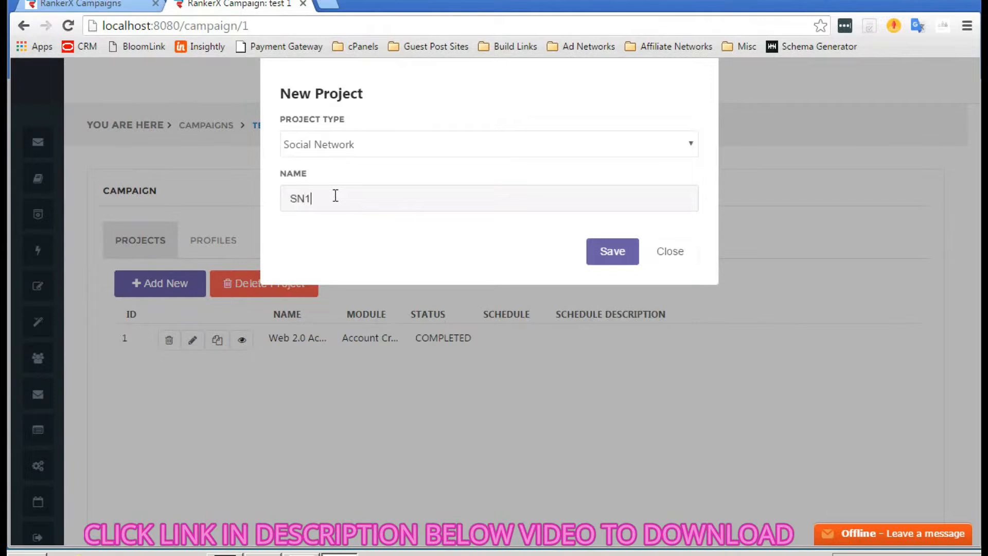
left_click(611, 257)
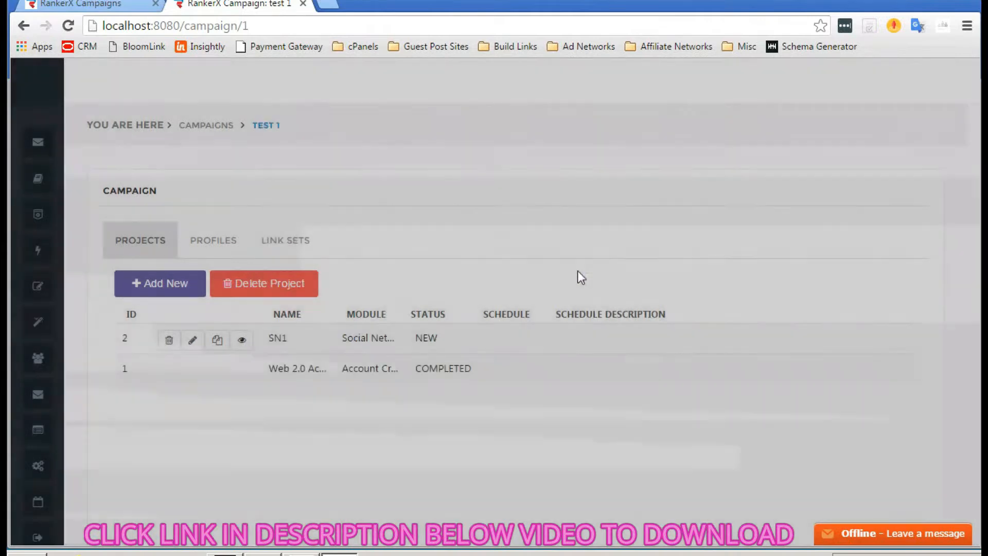
left_click(235, 340)
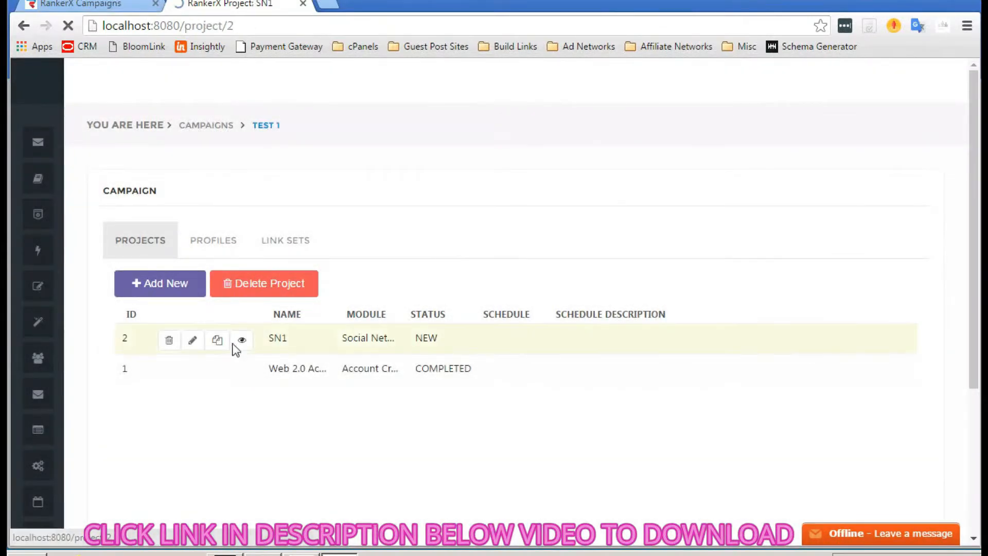
- Put SN1's settings into edit mode and clear every site selection
scroll(254, 285, "down", 3)
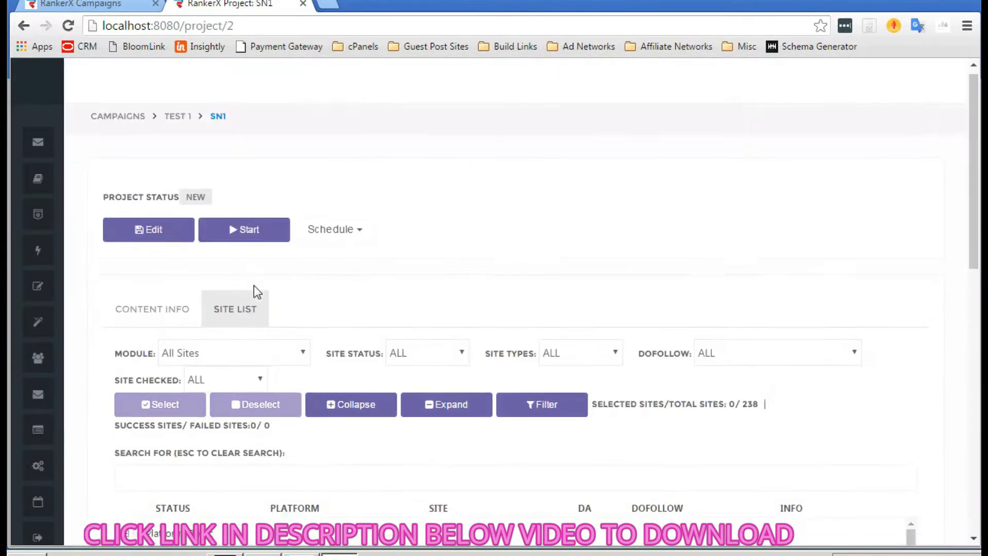
scroll(254, 283, "up", 1)
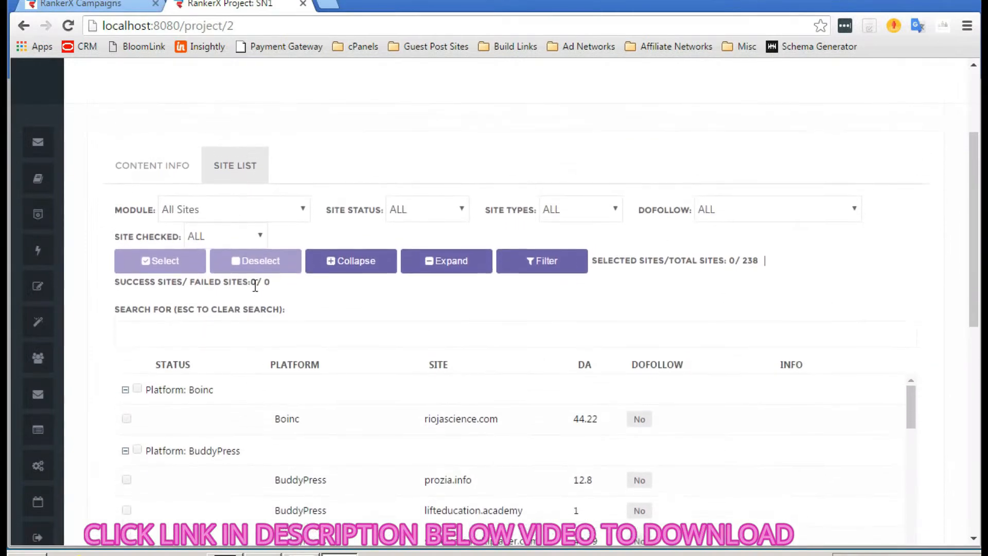
left_click(278, 219)
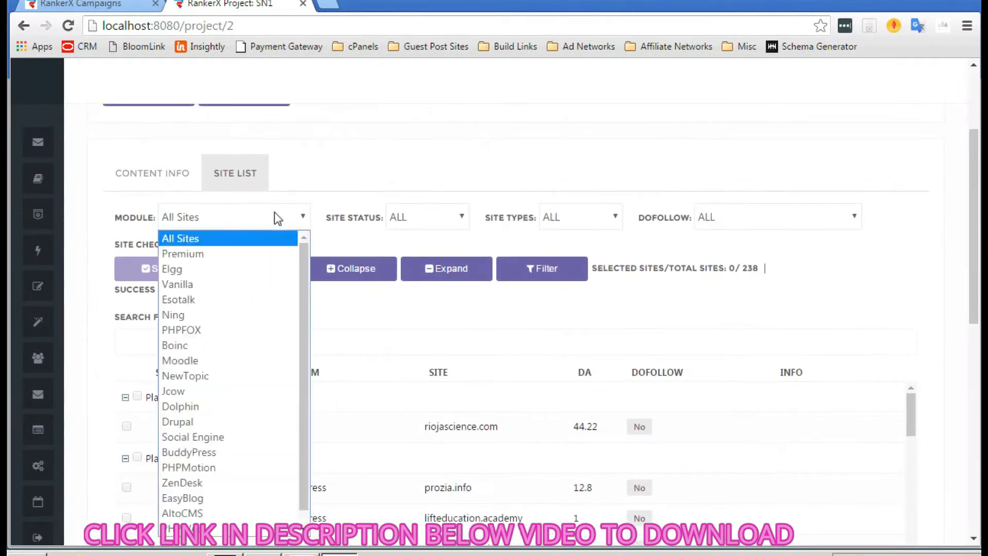
left_click(242, 233)
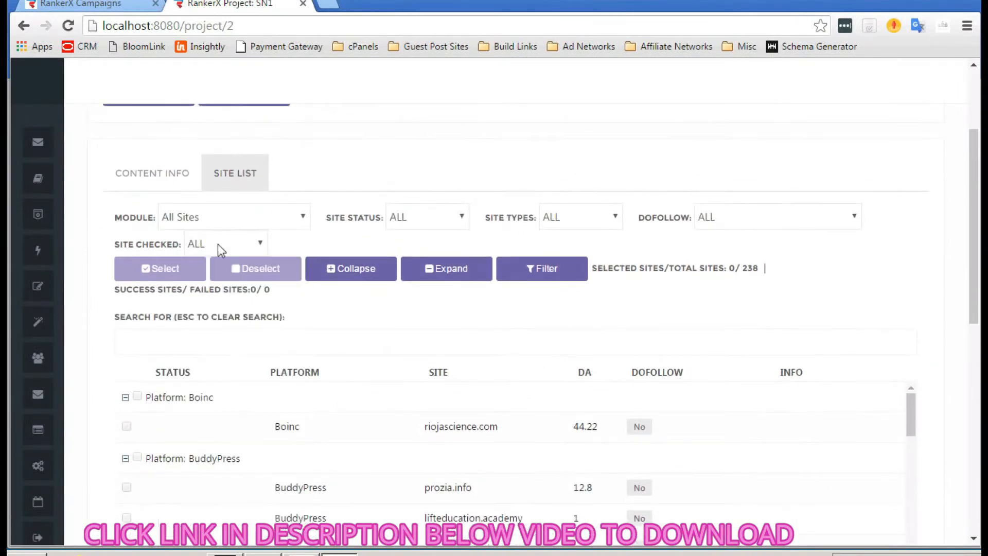
scroll(154, 206, "up", 1)
left_click(151, 155)
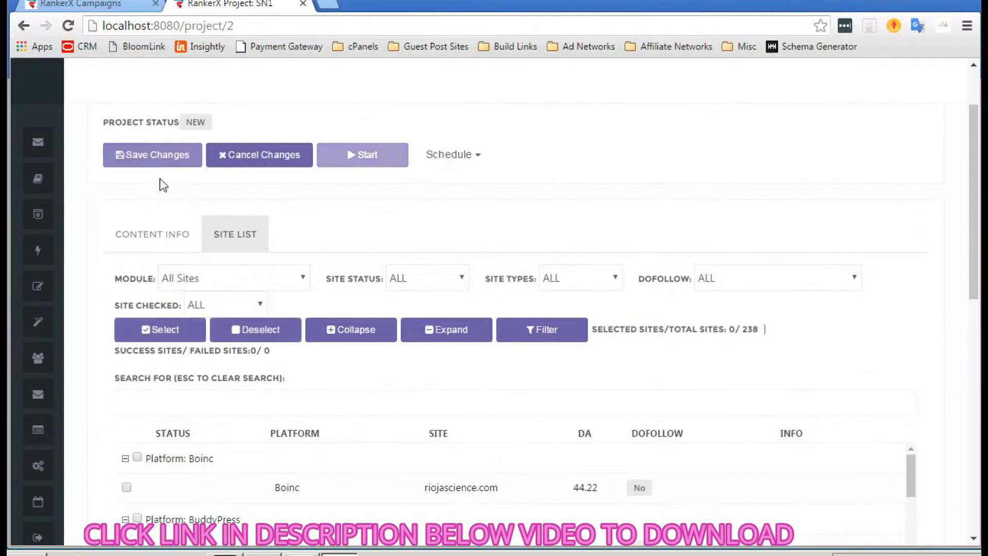
scroll(161, 241, "down", 1)
left_click(160, 257)
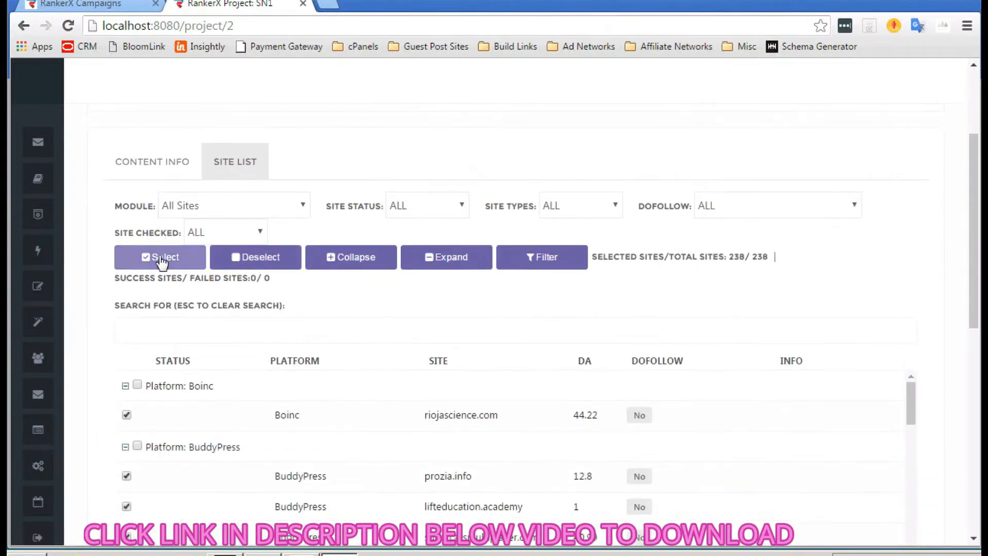
scroll(354, 429, "down", 4)
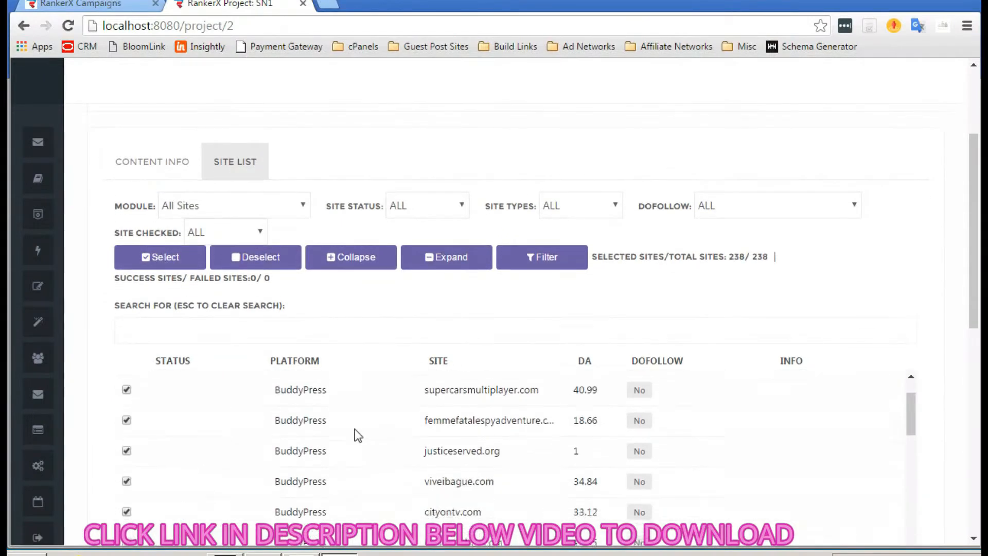
scroll(354, 428, "down", 1)
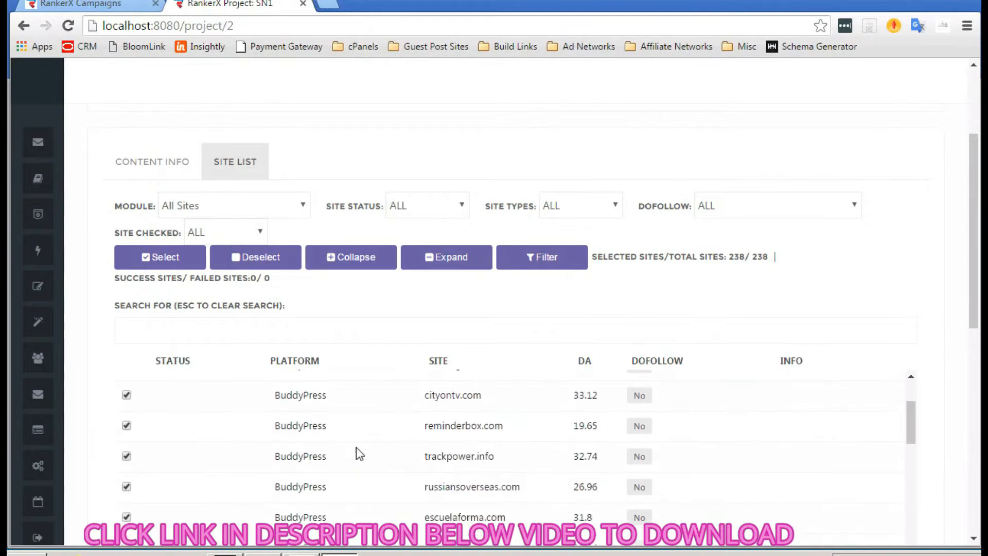
scroll(356, 446, "up", 3)
scroll(131, 169, "up", 1)
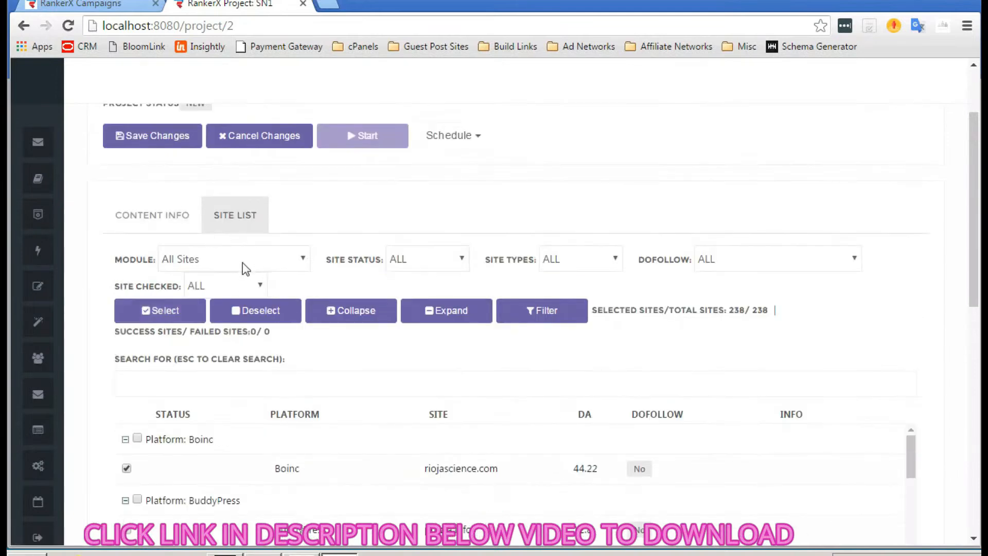
left_click(259, 306)
- Select the 71 Premium module sites and filter the table to show only them
left_click(272, 262)
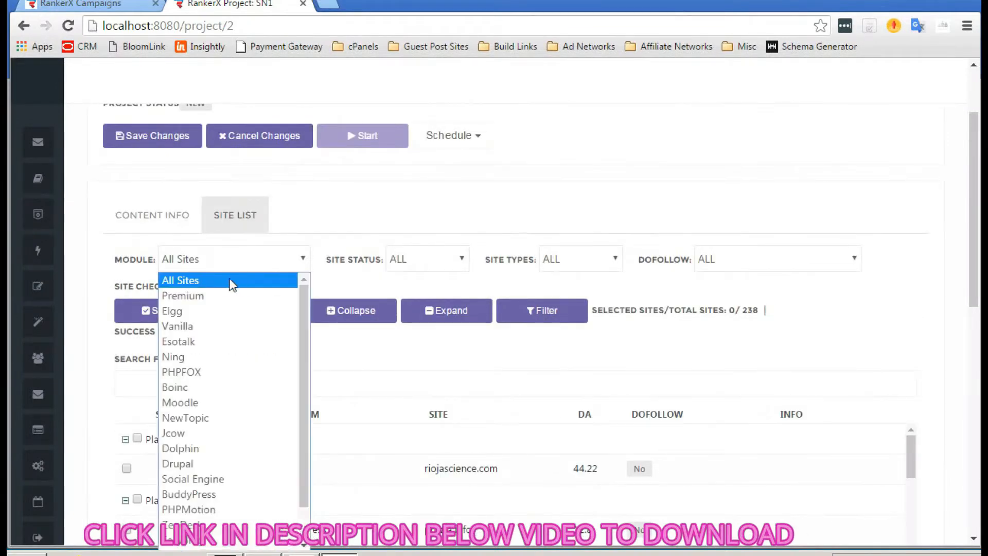
left_click(220, 305)
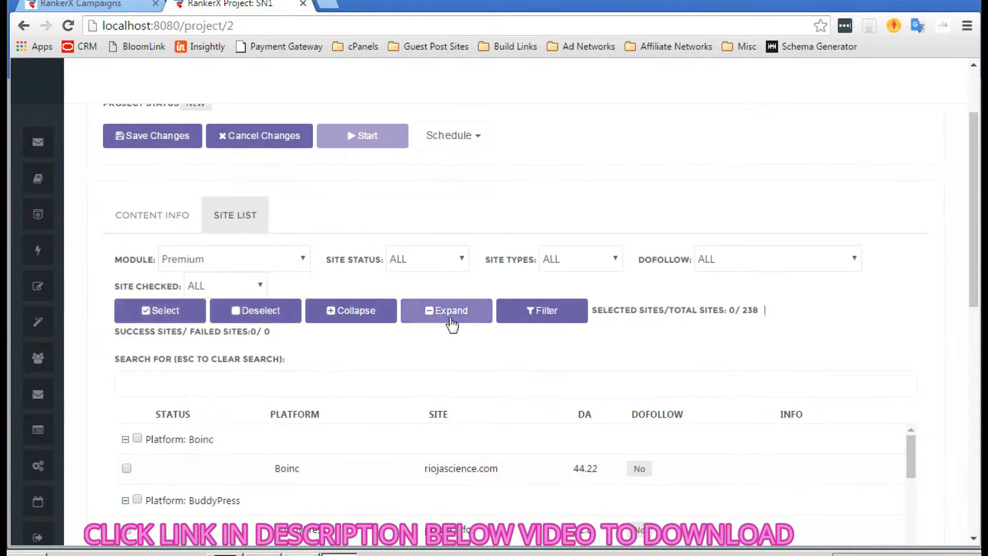
left_click(154, 314)
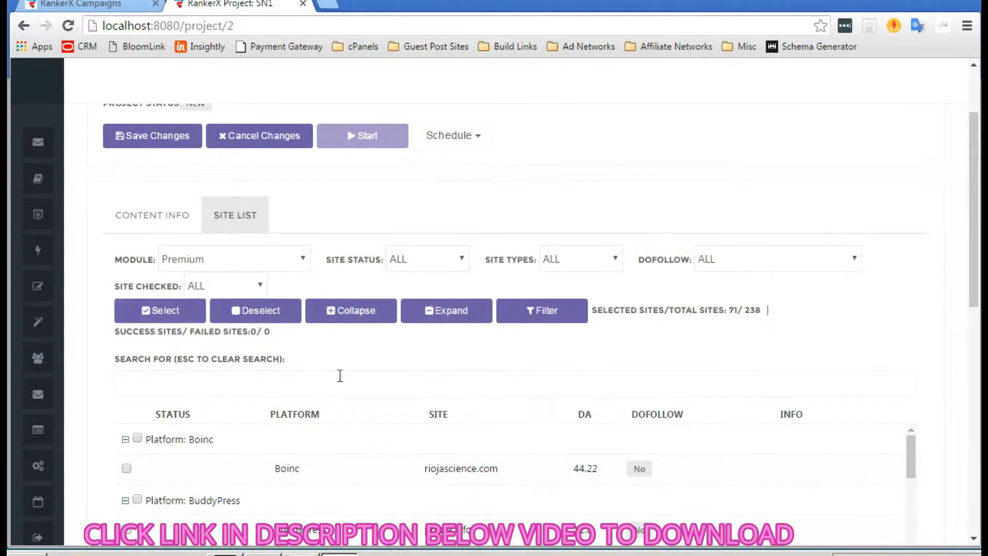
left_click(559, 319)
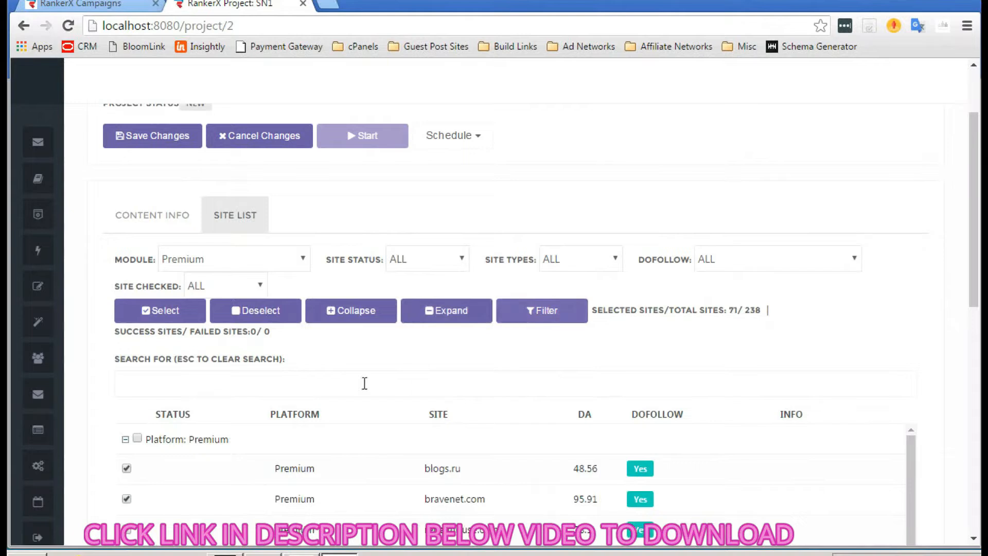
scroll(85, 350, "down", 5)
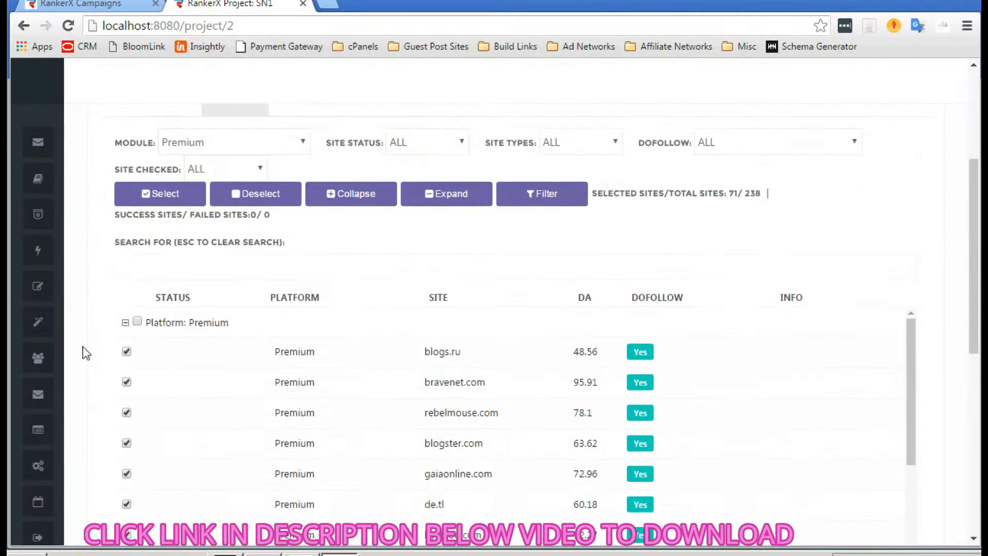
scroll(381, 342, "down", 2)
scroll(381, 342, "down", 3)
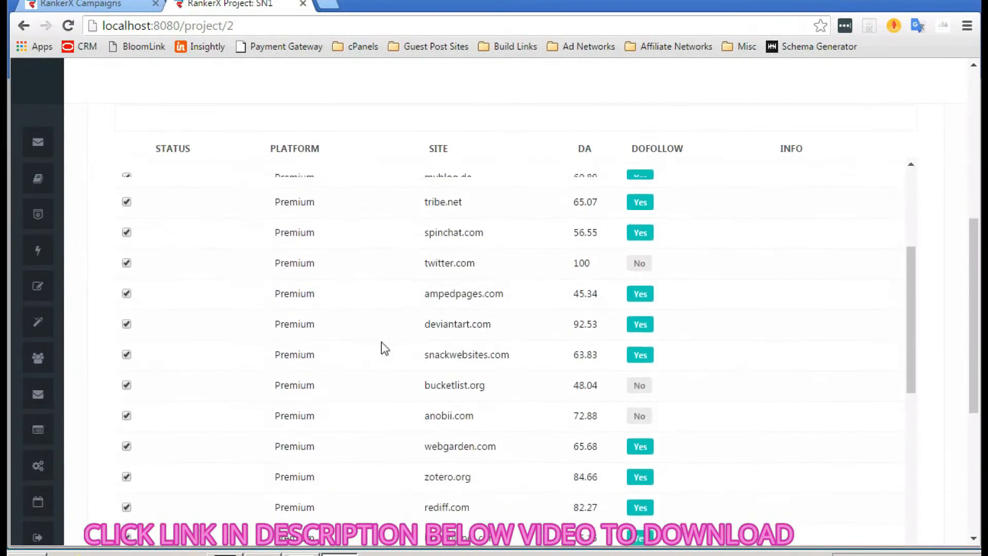
scroll(381, 342, "up", 10)
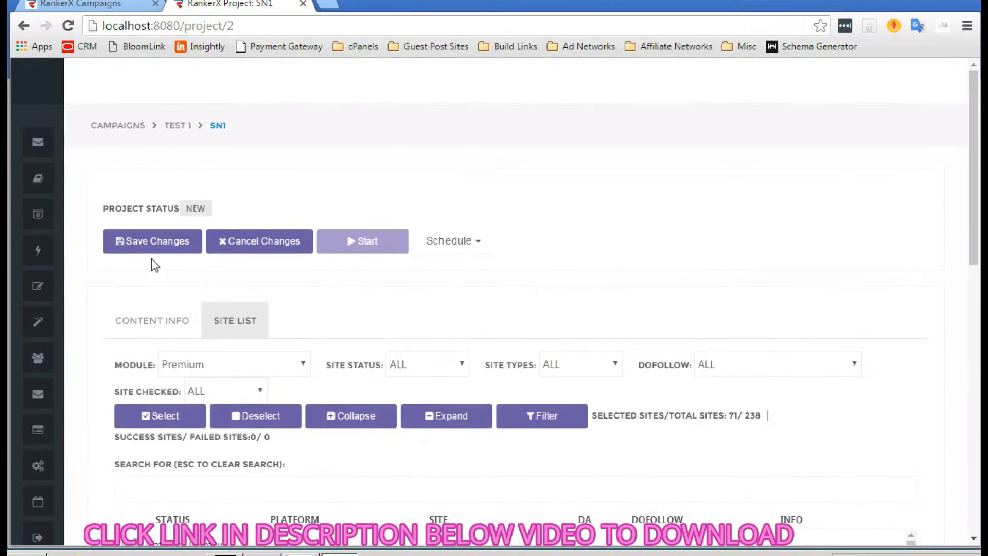
left_click(146, 326)
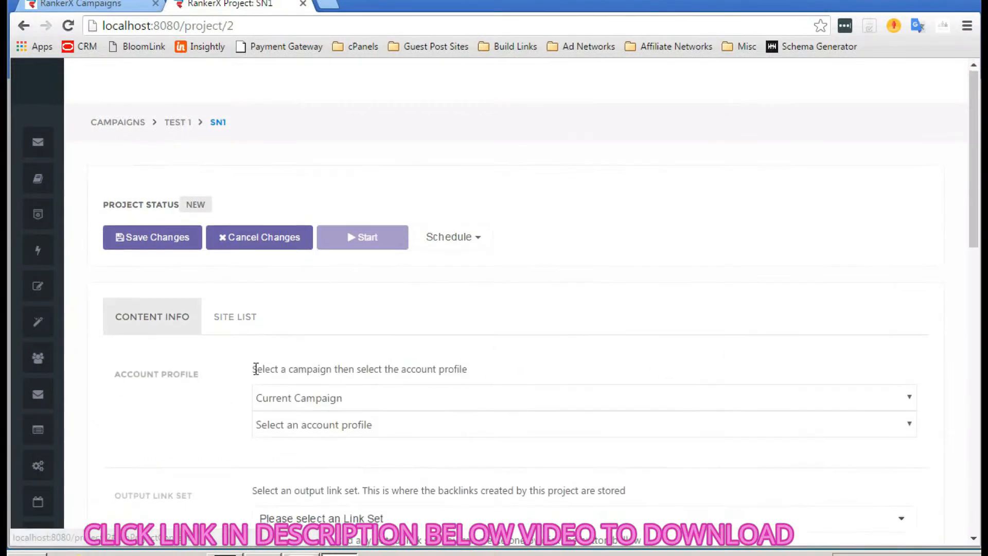
- Set SN1's account profile to Social Network Accounts
scroll(255, 368, "down", 1)
left_click(377, 388)
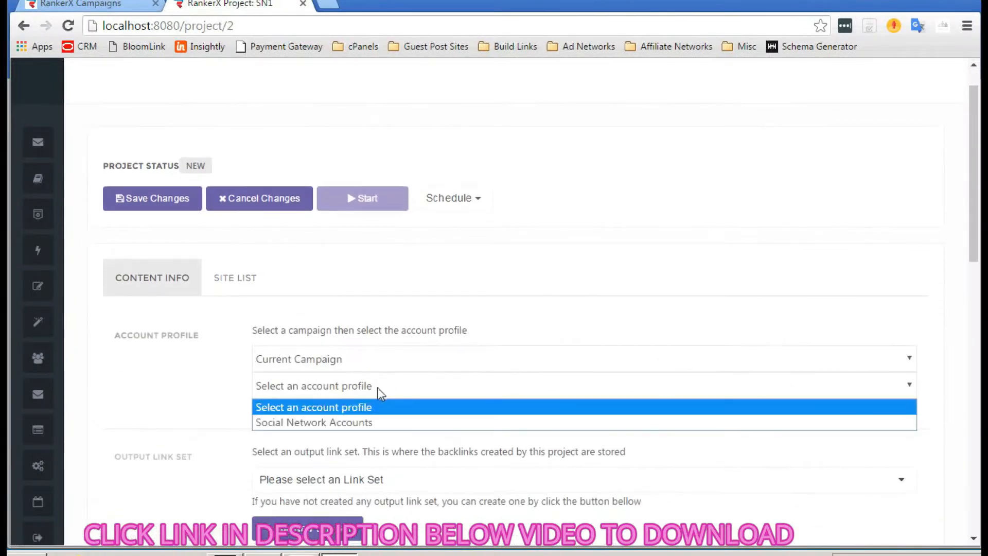
left_click(179, 361)
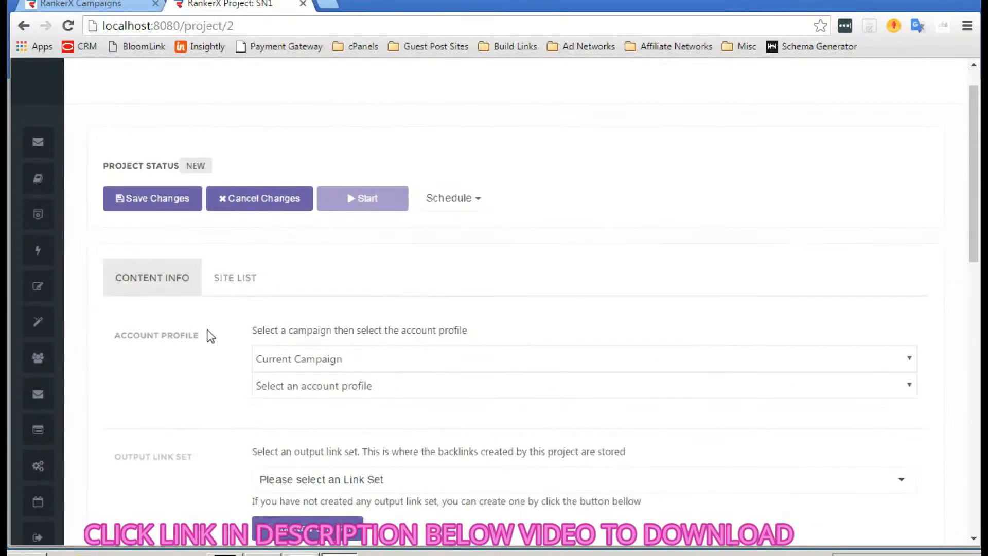
left_click(344, 396)
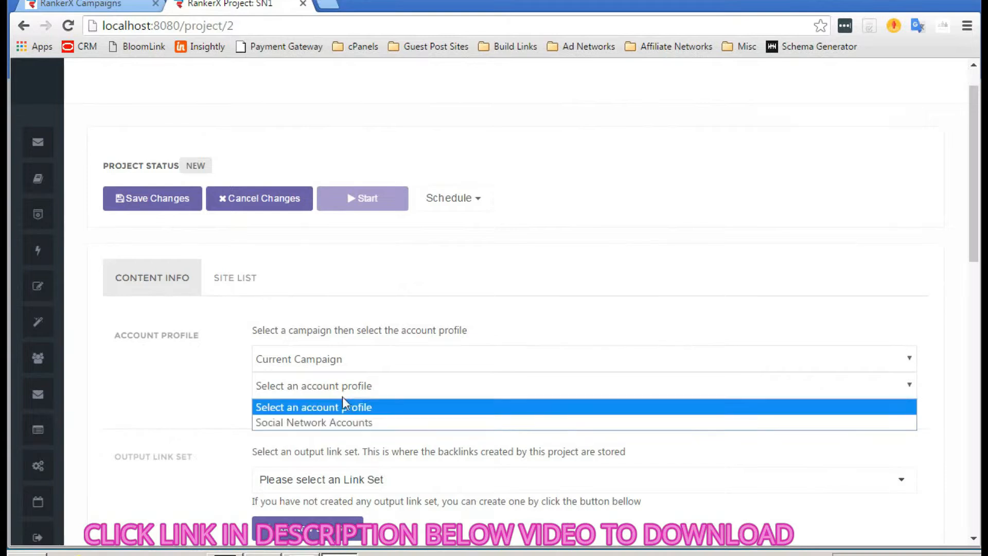
left_click(345, 425)
scroll(344, 431, "down", 2)
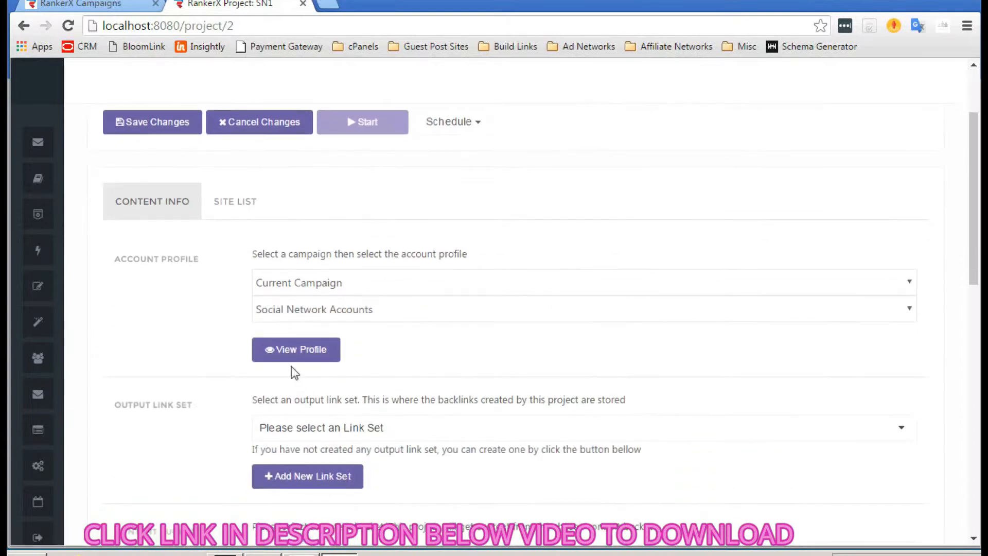
scroll(292, 370, "down", 2)
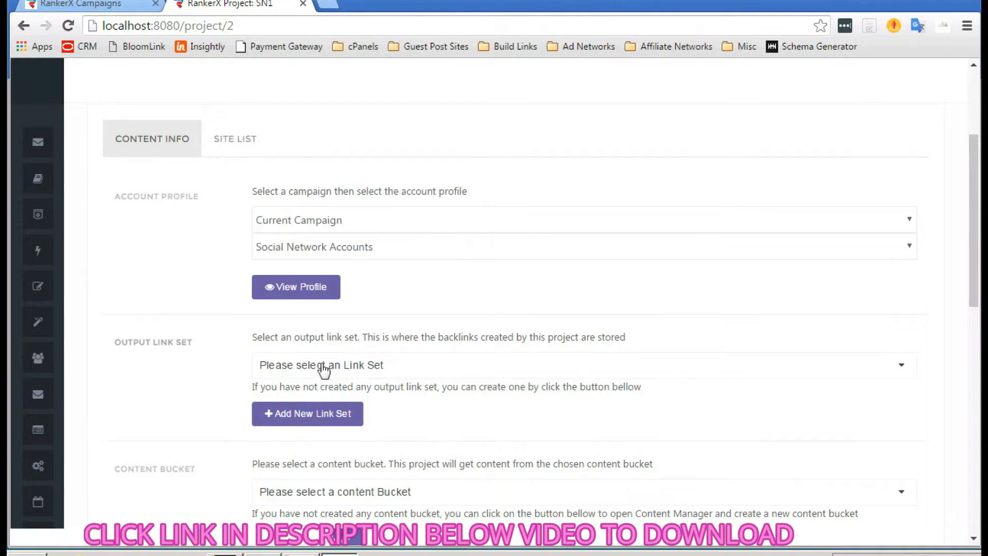
- Create a new link set named 'SN1 - Output'
left_click(289, 414)
left_click(396, 150)
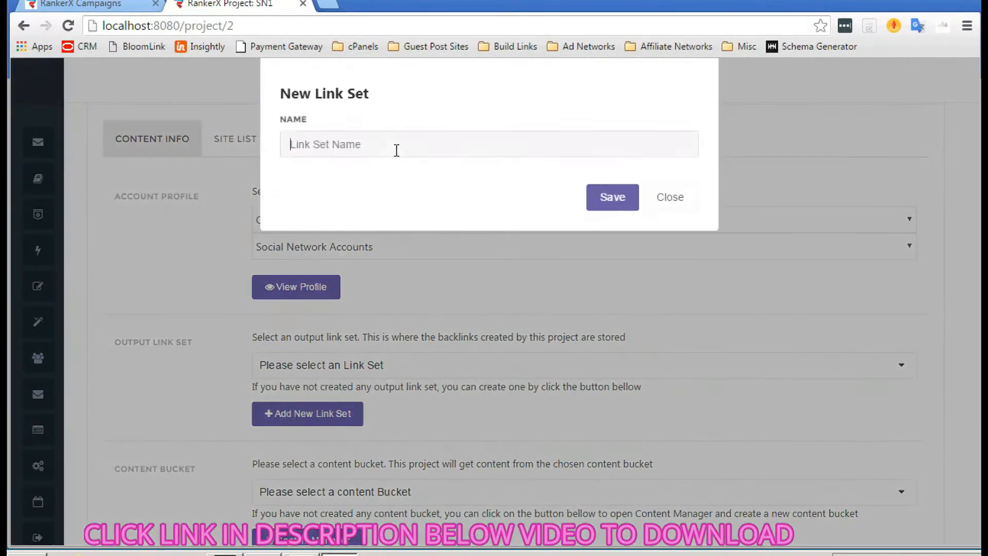
type("SN1 - Output")
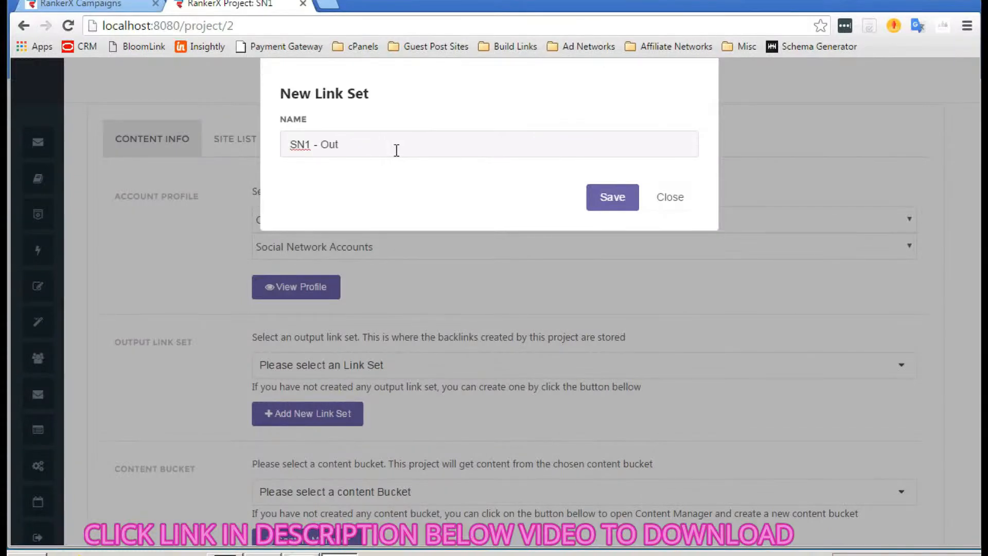
left_click(625, 209)
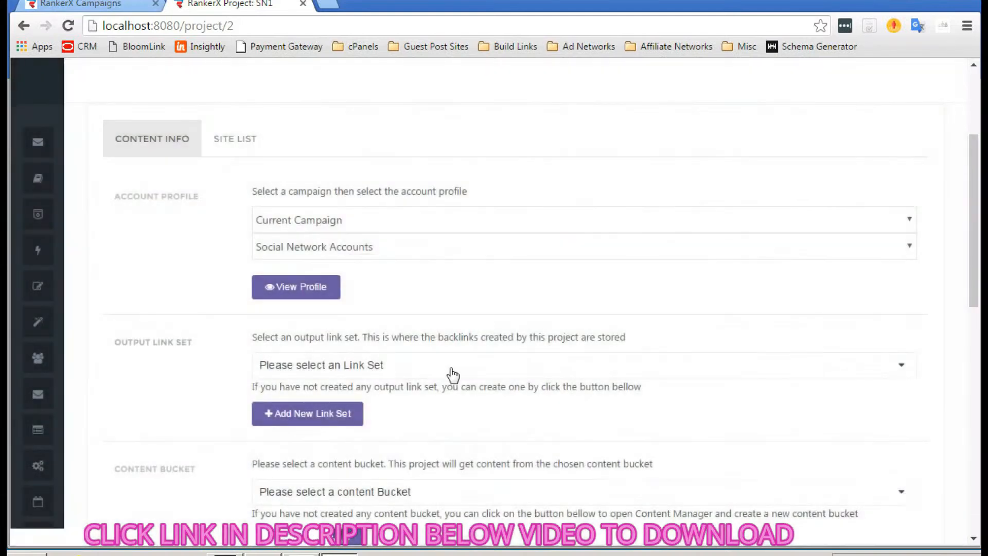
- Choose 'SN1 - Output' as SN1's output link set
left_click(451, 374)
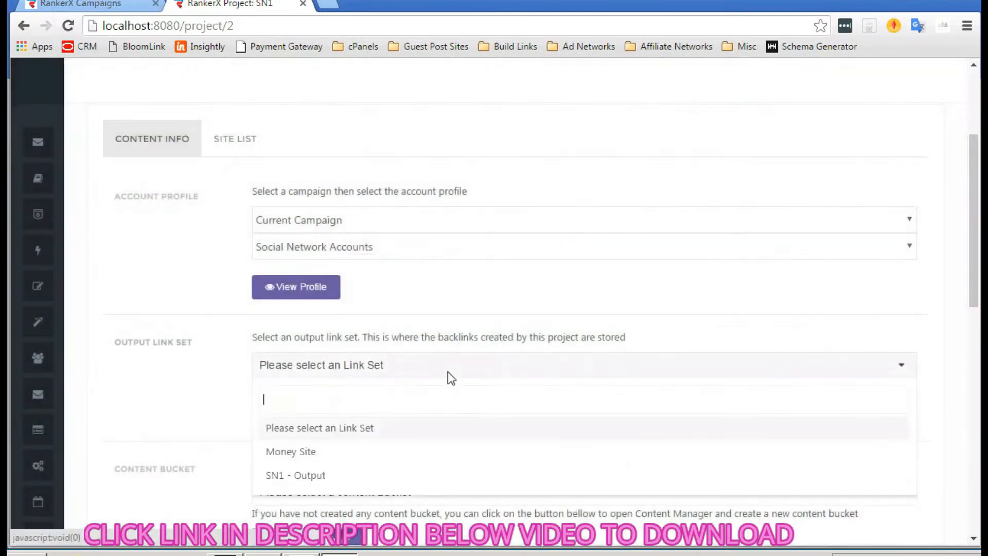
left_click(320, 476)
scroll(226, 390, "down", 1)
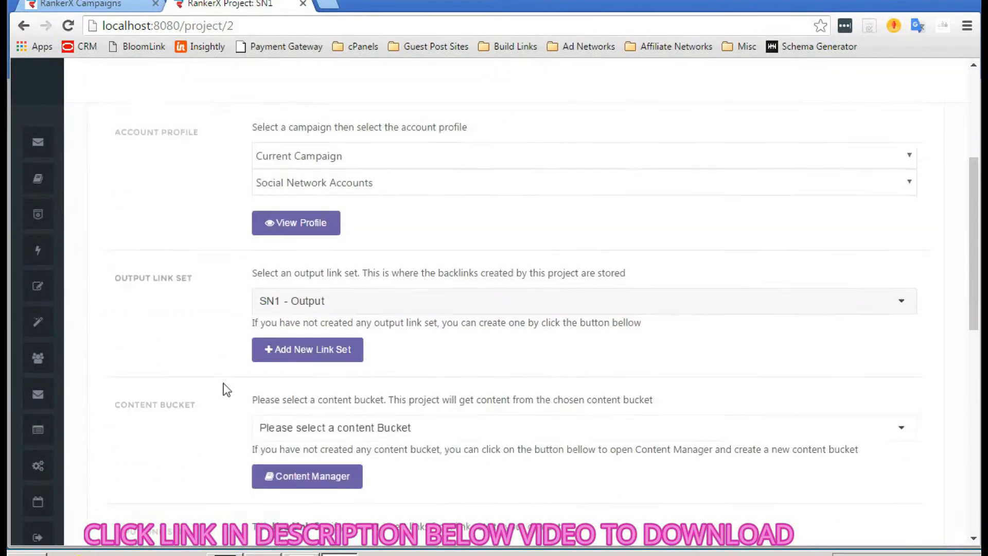
scroll(227, 390, "down", 1)
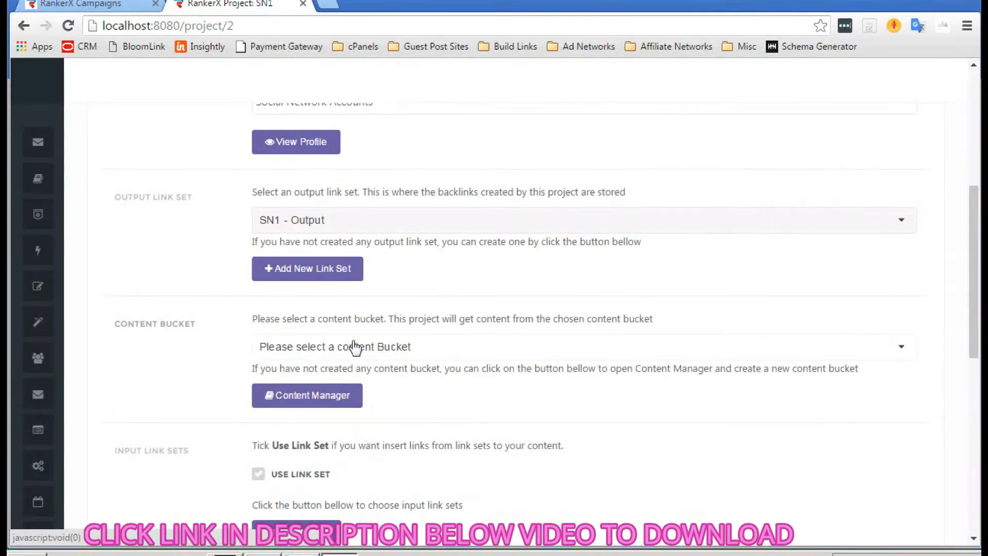
- In Content Manager, create a content bucket named 'test' and open it
left_click(435, 356)
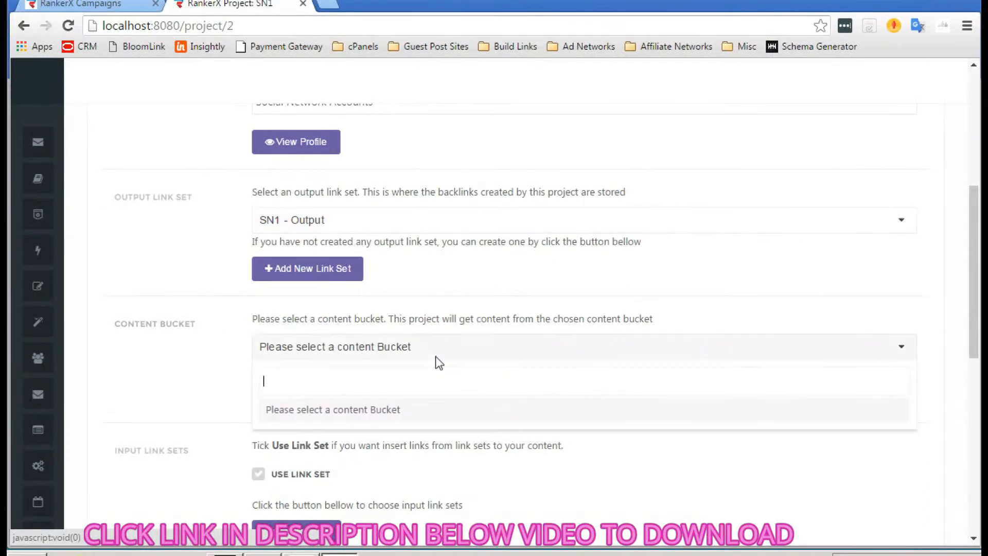
left_click(204, 356)
left_click(283, 394)
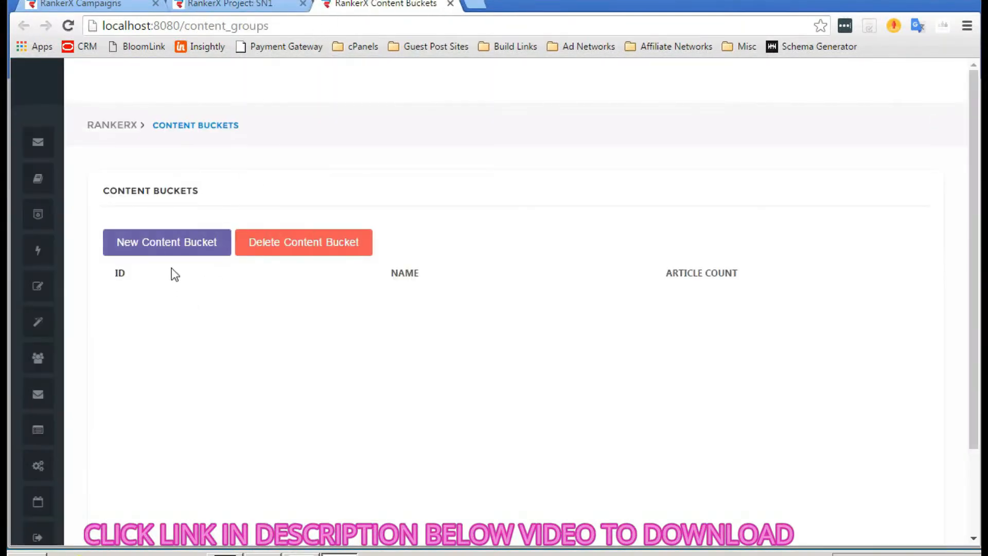
left_click(209, 251)
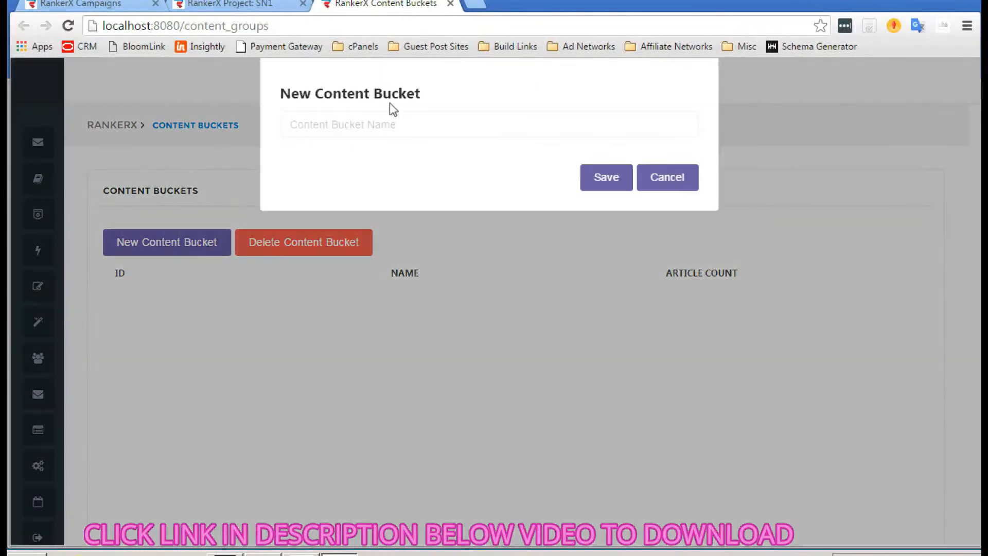
left_click(392, 119)
type("test")
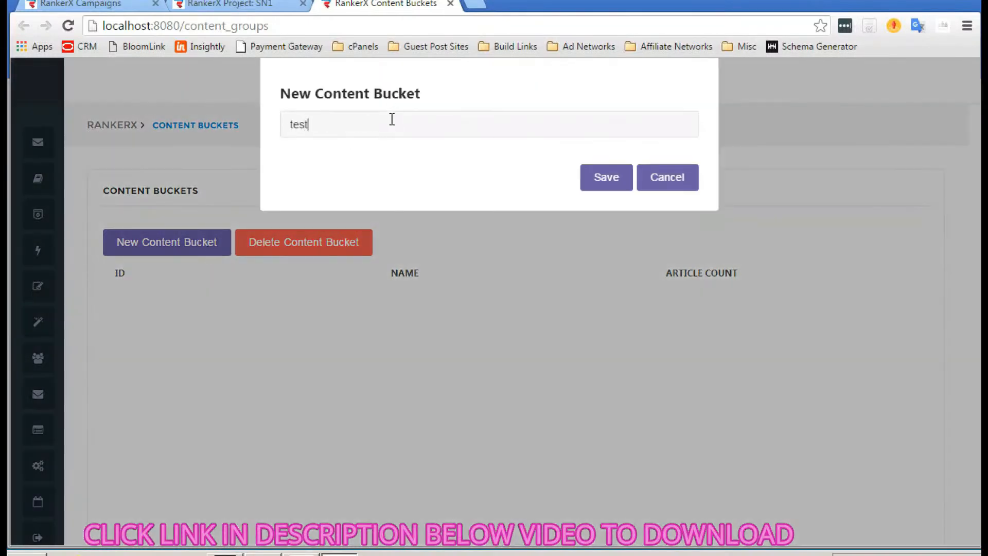
left_click(602, 177)
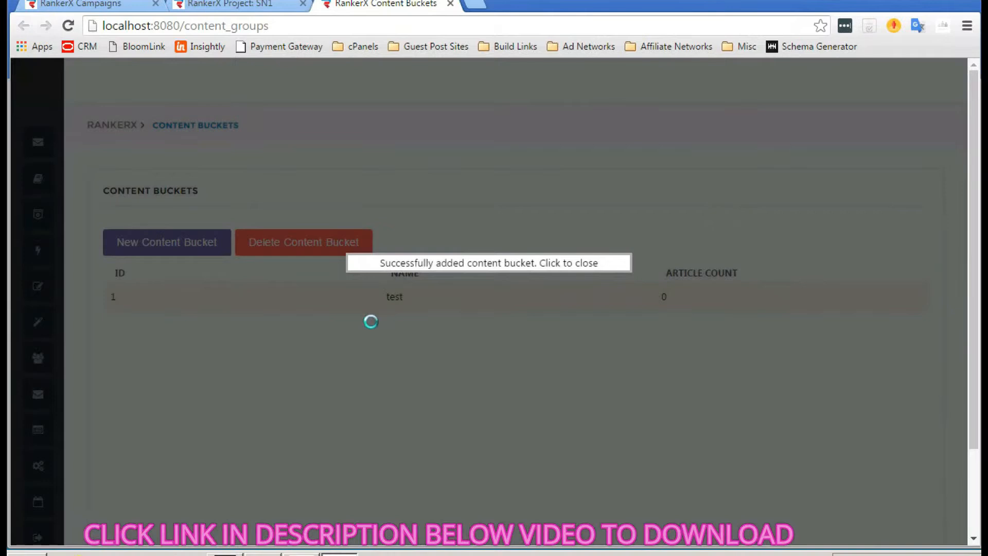
left_click(359, 299)
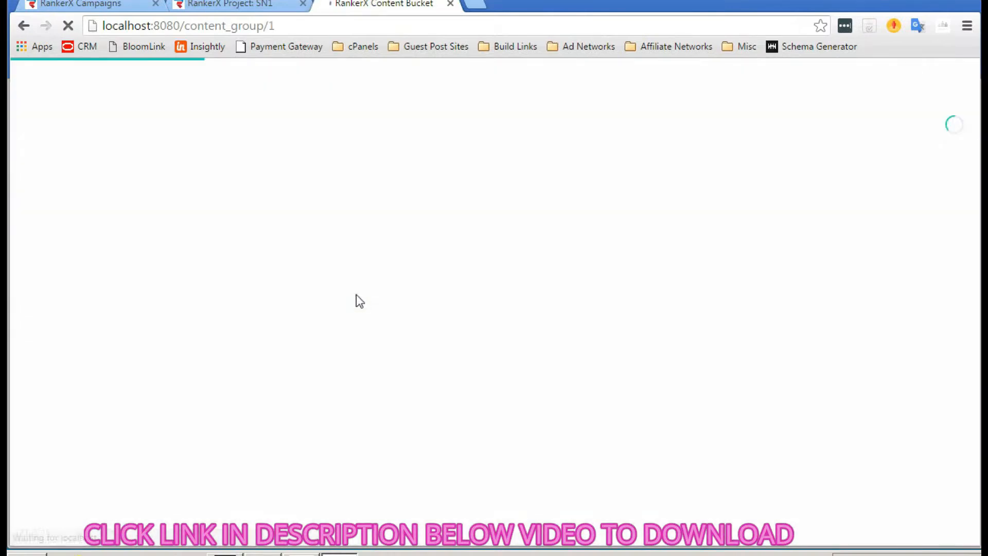
- Scroll the empty test bucket page down to its Articles section
scroll(252, 272, "down", 1)
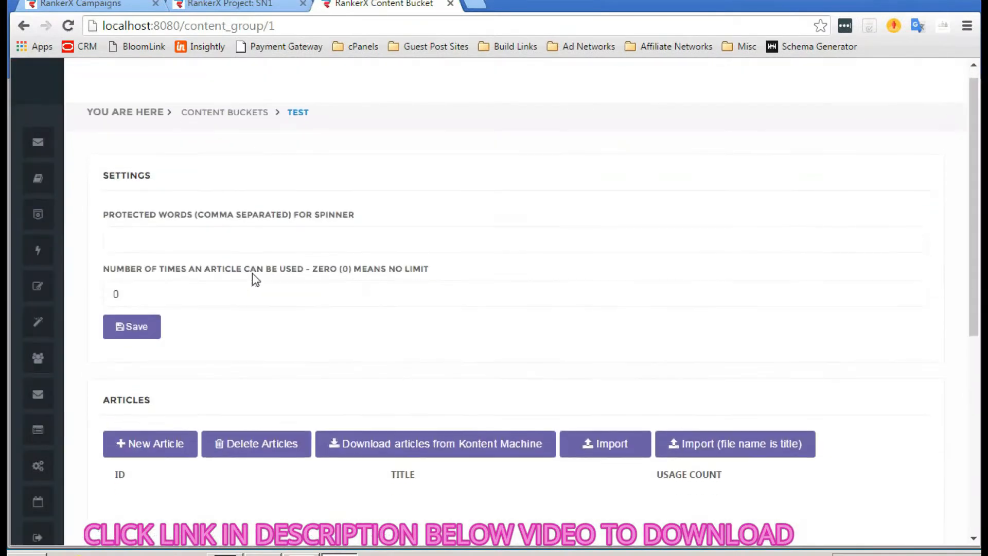
scroll(225, 238, "down", 1)
scroll(225, 237, "up", 2)
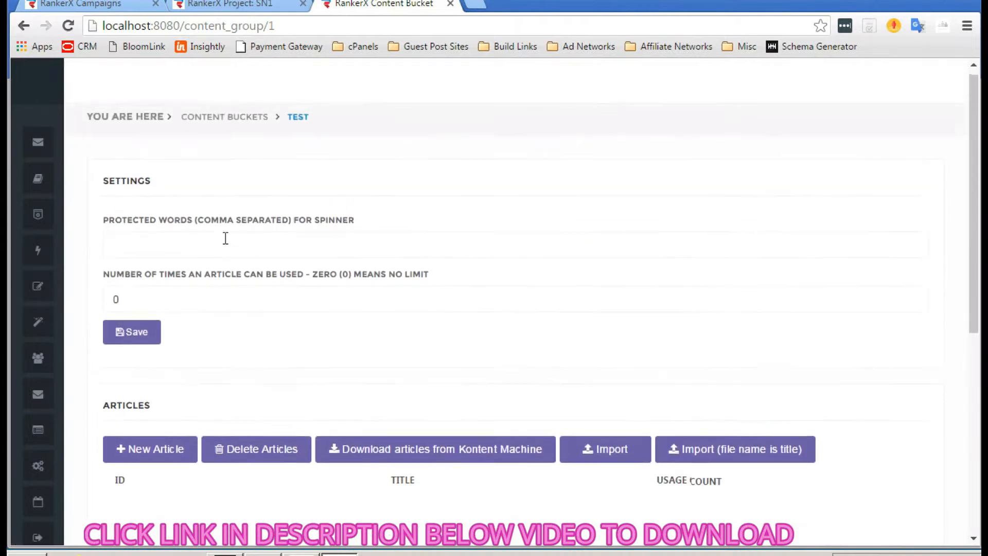
scroll(194, 214, "down", 3)
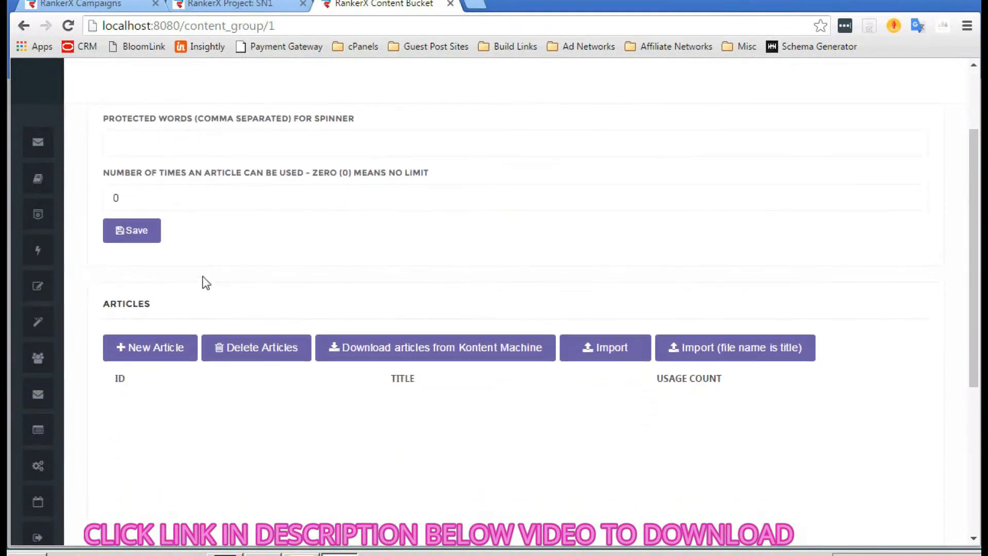
scroll(204, 281, "up", 1)
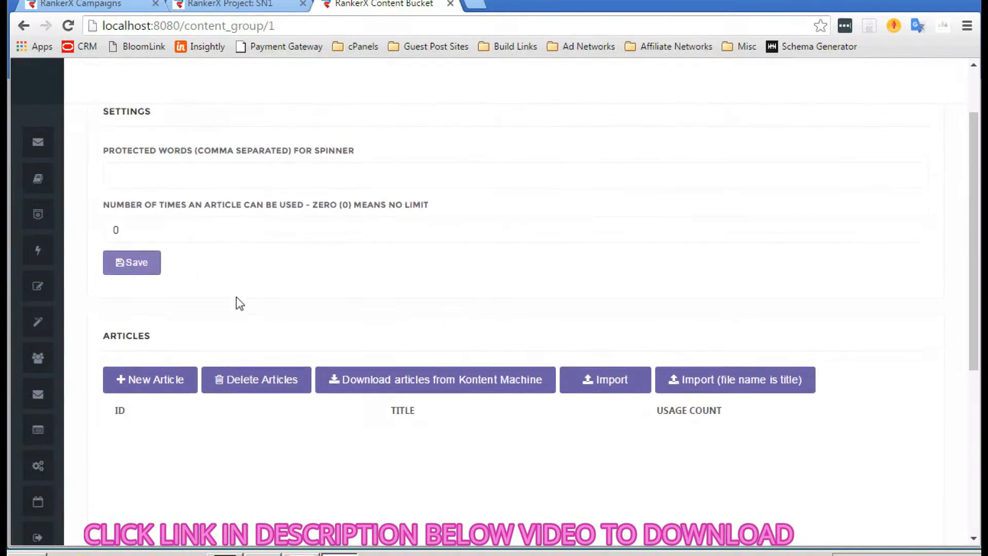
scroll(239, 304, "down", 1)
scroll(193, 335, "down", 1)
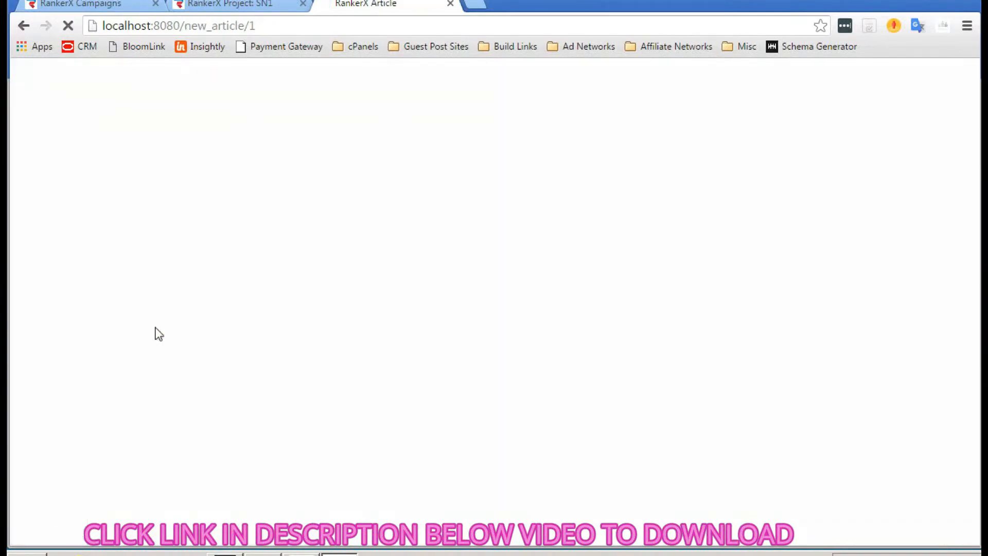
- Download a 500-word affiliate marketing article from Article Builder
scroll(333, 260, "down", 1)
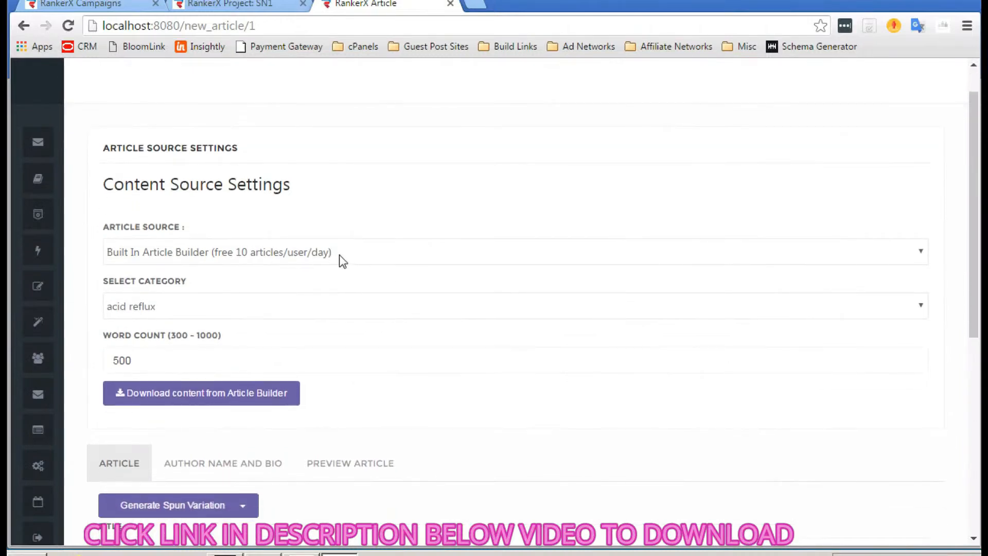
left_click(200, 308)
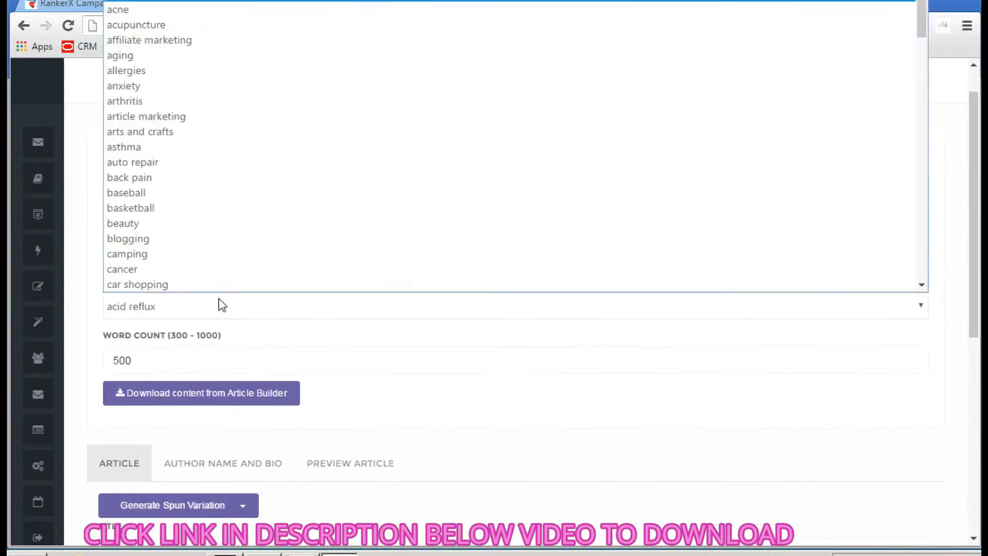
scroll(199, 222, "down", 2)
scroll(198, 221, "down", 1)
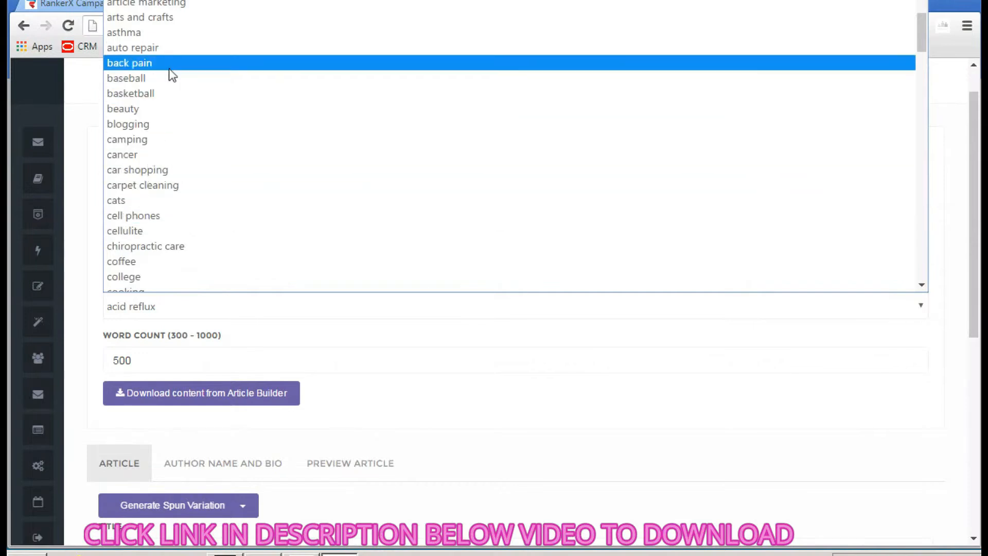
scroll(156, 80, "up", 2)
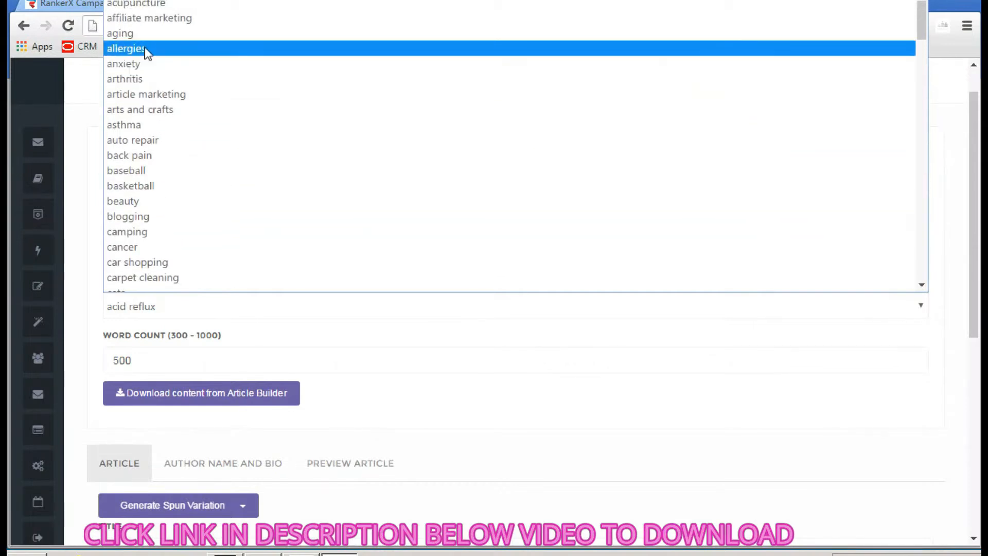
left_click(144, 19)
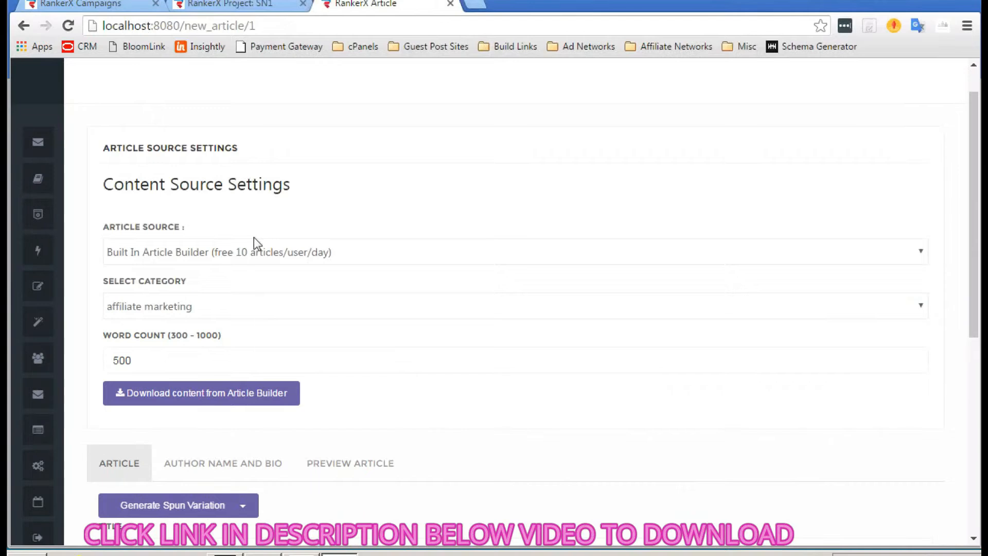
scroll(254, 237, "down", 3)
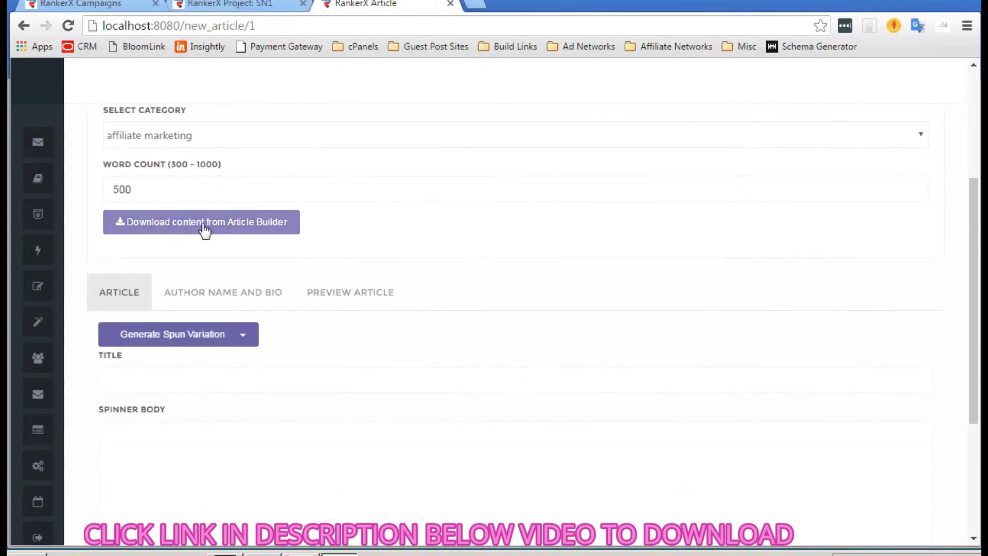
left_click(204, 226)
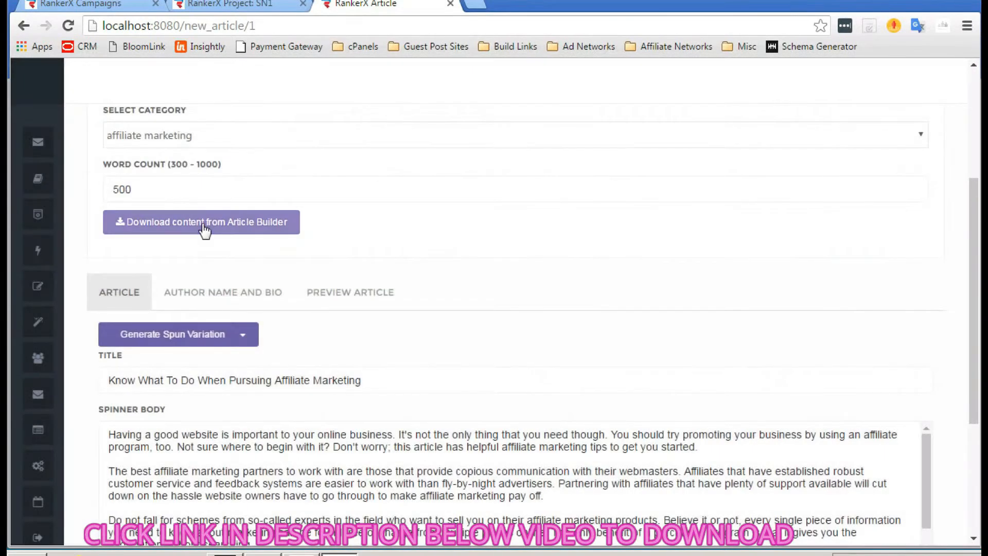
- Generate a spun variation of the article with the built-in spinner
scroll(336, 329, "down", 1)
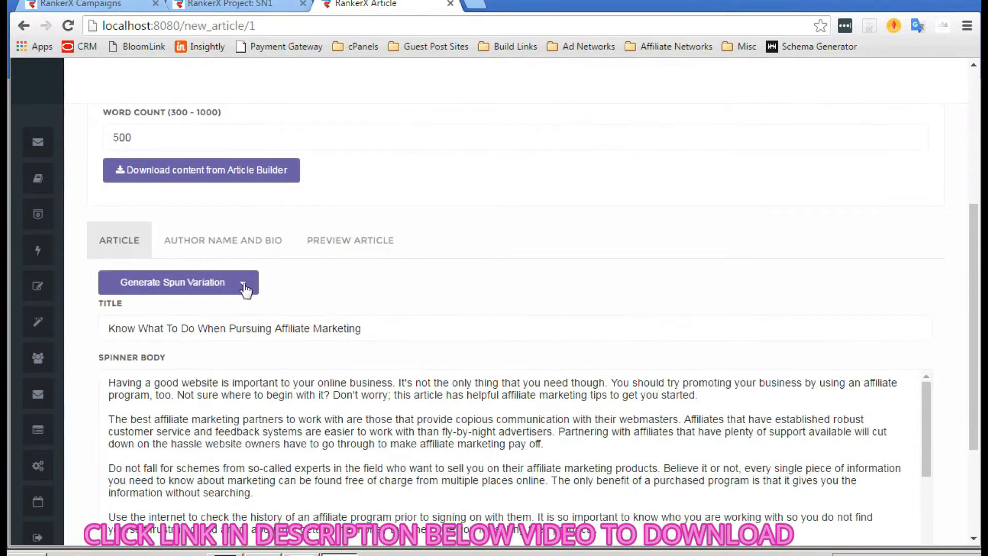
left_click(181, 281)
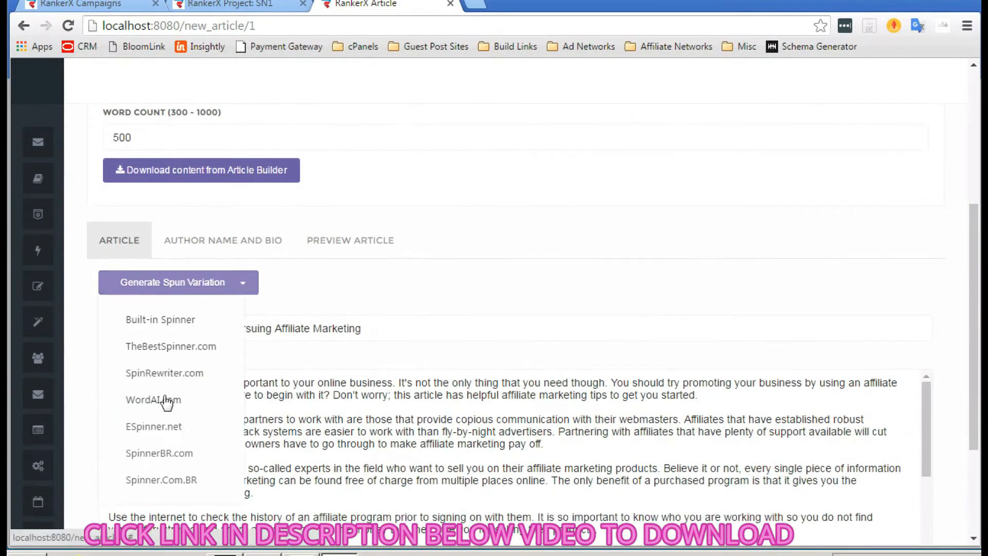
scroll(166, 401, "down", 2)
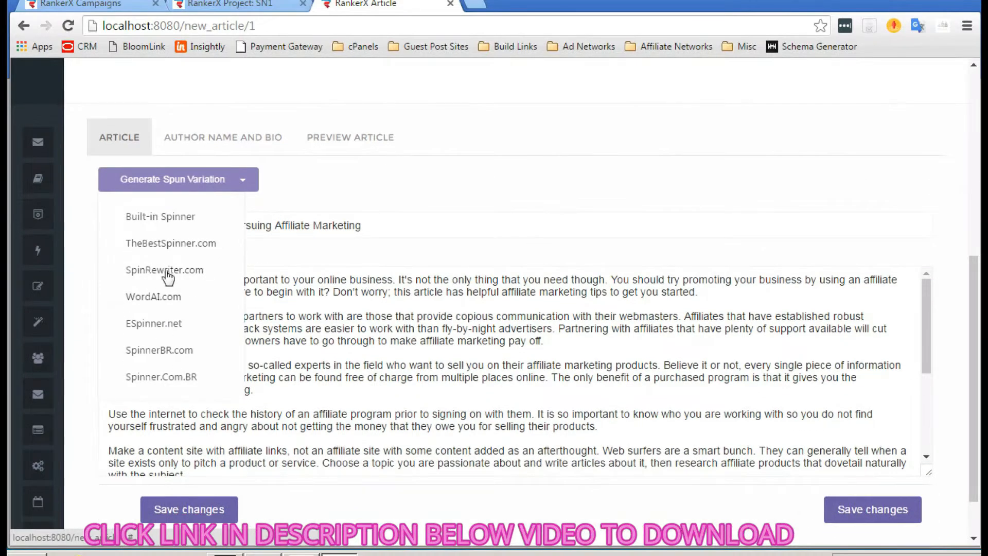
left_click(169, 218)
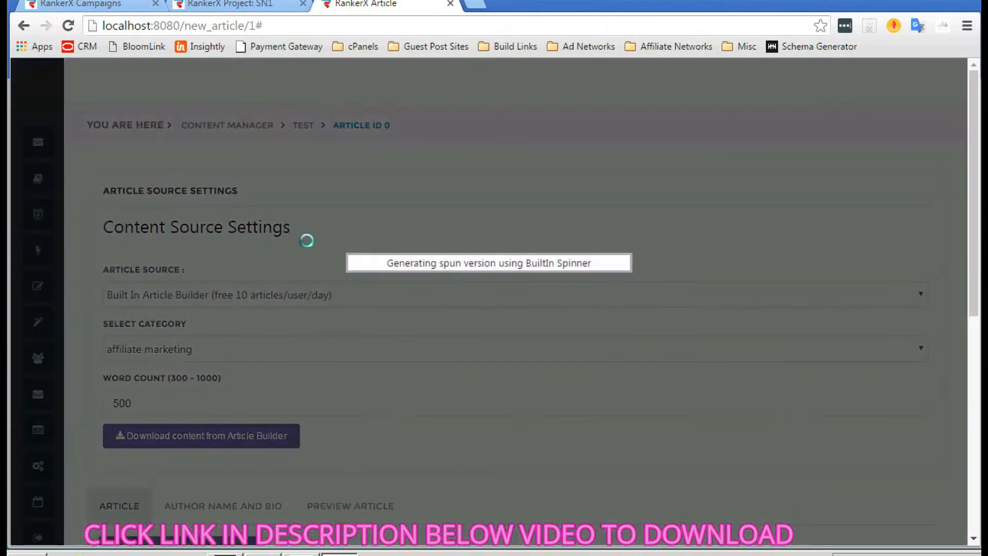
- Auto-generate a random author name and bio for the article
scroll(465, 227, "down", 3)
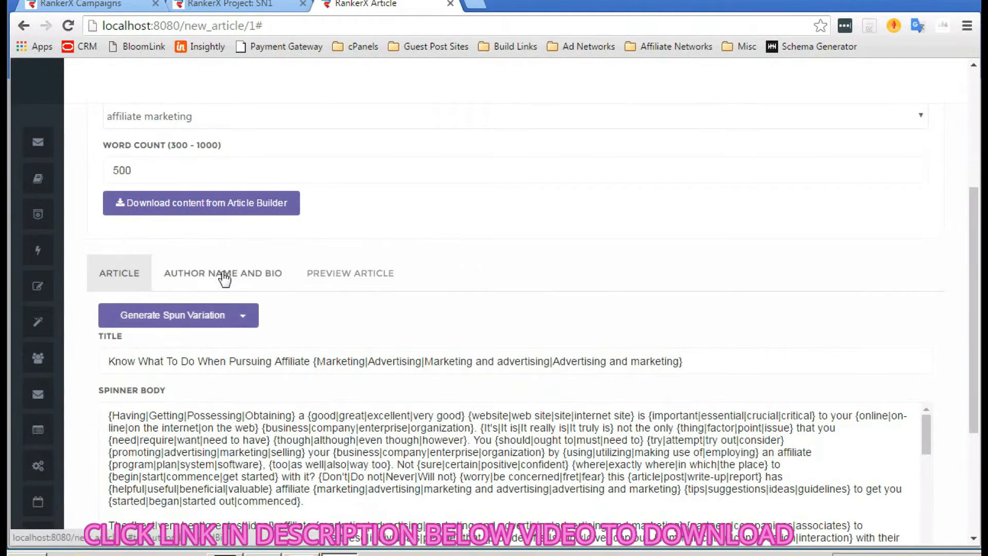
left_click(225, 278)
scroll(224, 278, "down", 1)
left_click(183, 312)
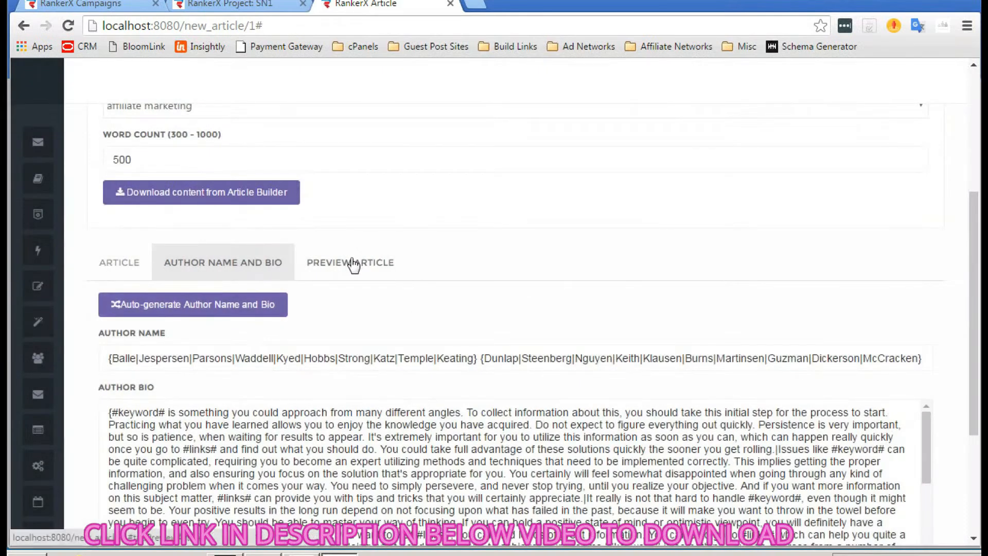
- Preview the spun 'Know What To Do When Pursuing Affiliate Marketing' article and save it
left_click(352, 264)
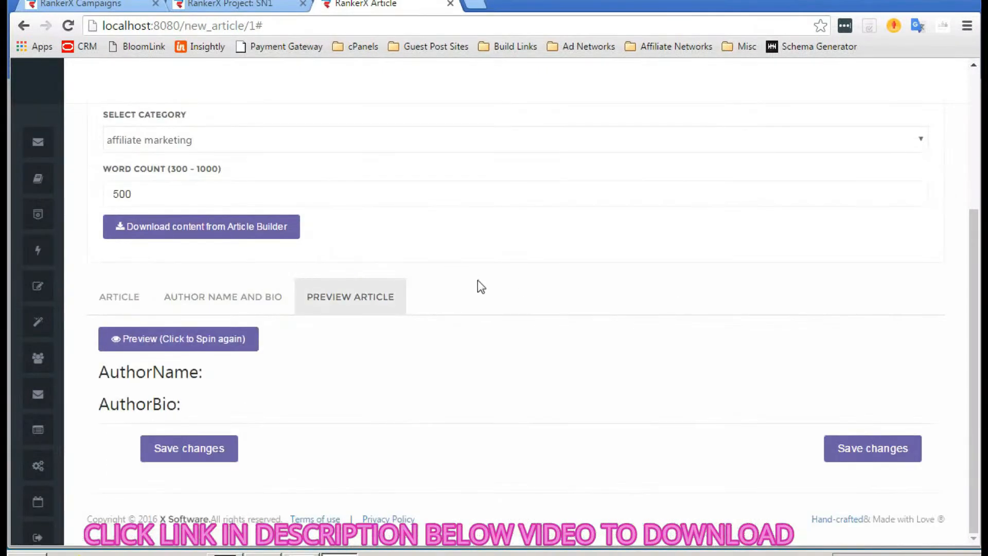
left_click(211, 344)
scroll(315, 380, "down", 2)
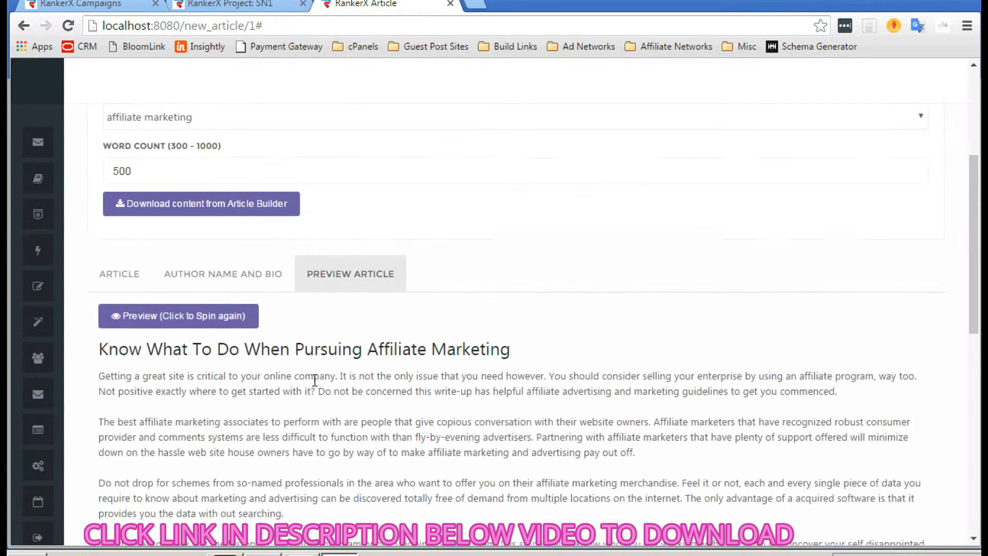
scroll(314, 380, "down", 1)
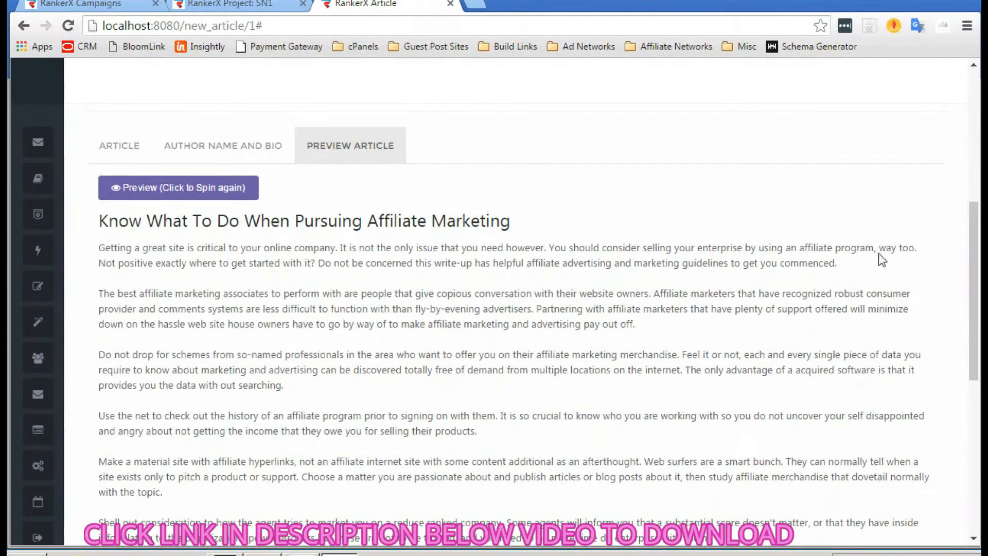
scroll(650, 282, "down", 1)
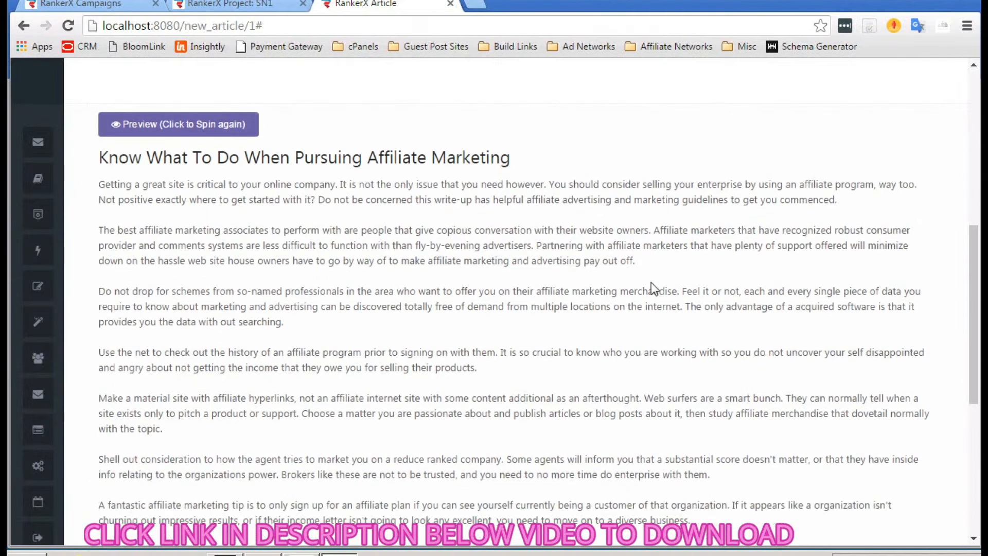
scroll(286, 322, "down", 1)
scroll(286, 322, "up", 3)
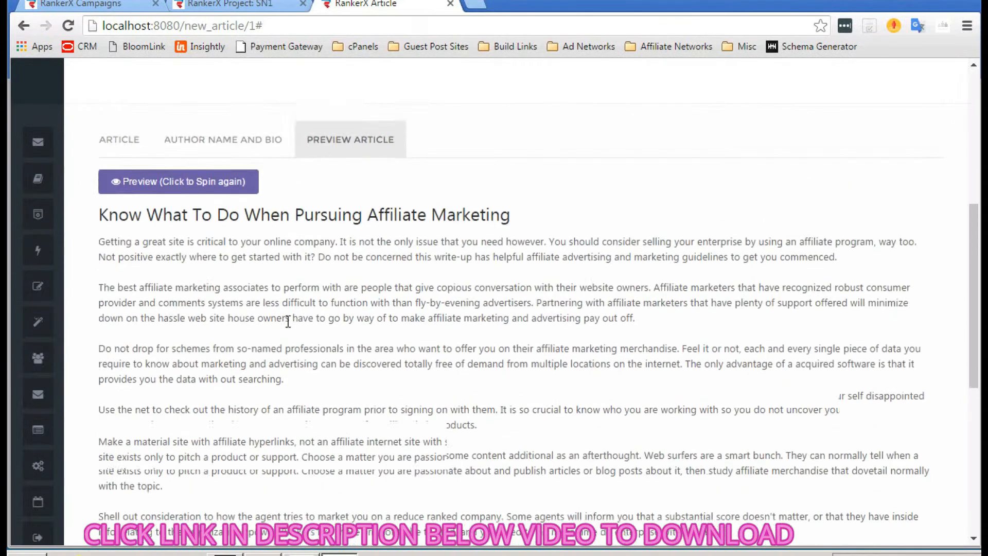
scroll(287, 322, "down", 2)
scroll(287, 323, "down", 1)
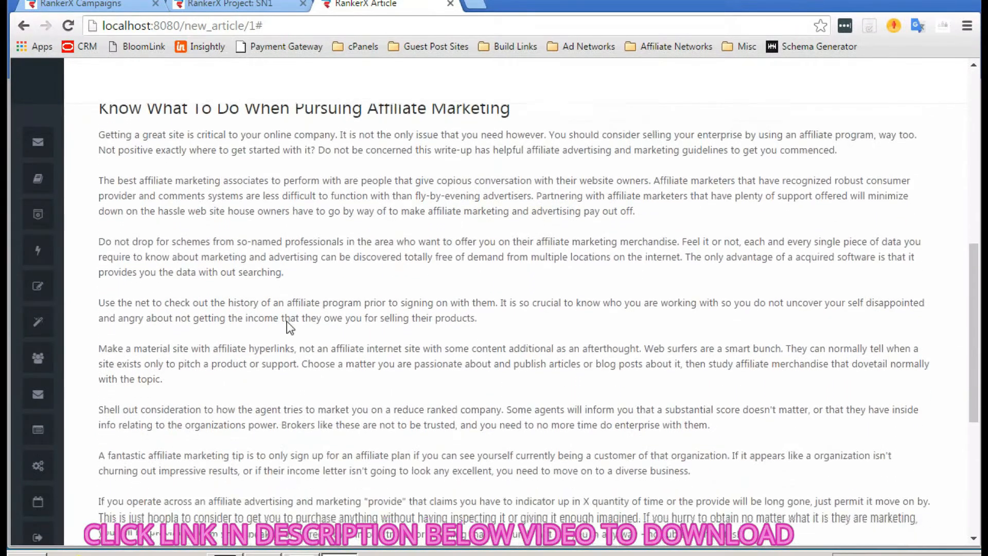
scroll(280, 309, "up", 3)
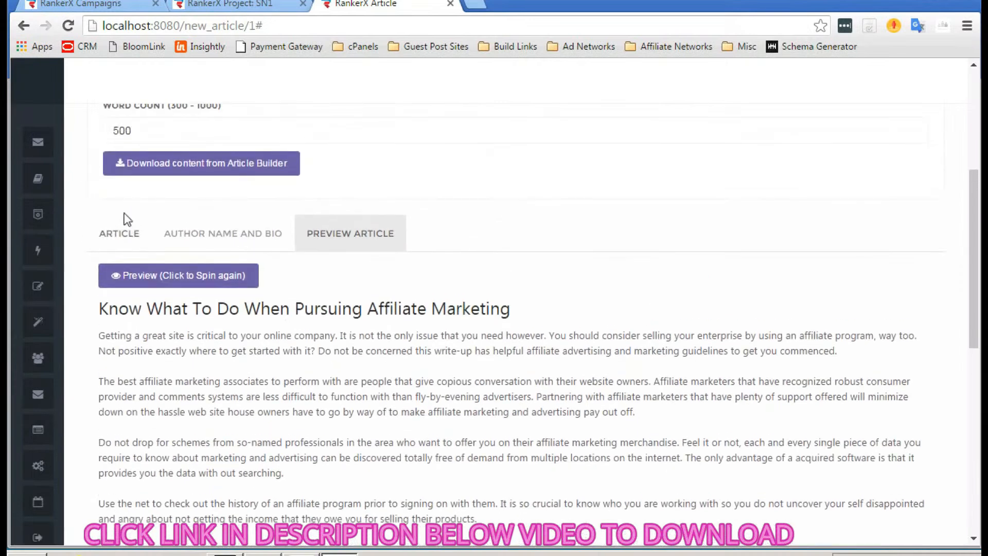
scroll(152, 243, "up", 1)
scroll(250, 322, "down", 12)
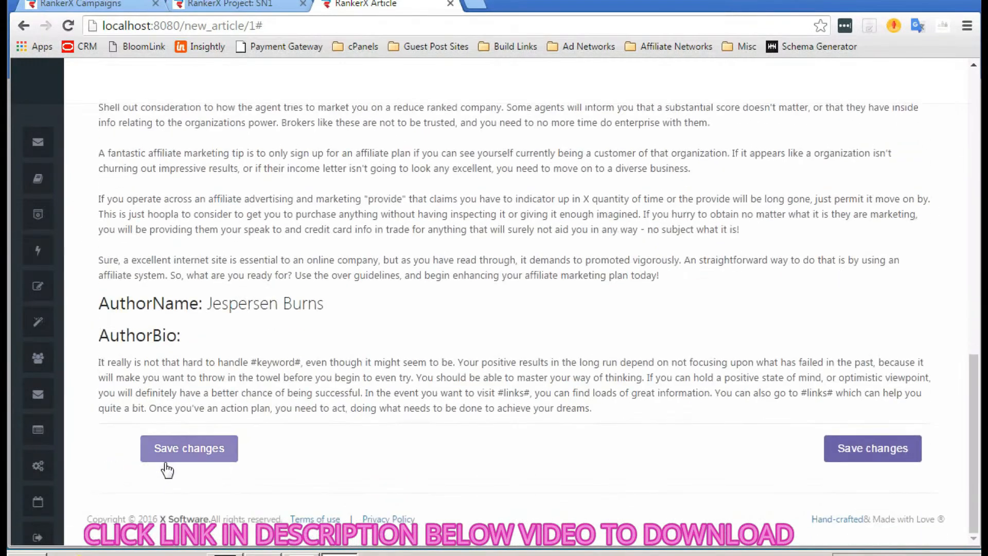
left_click(179, 438)
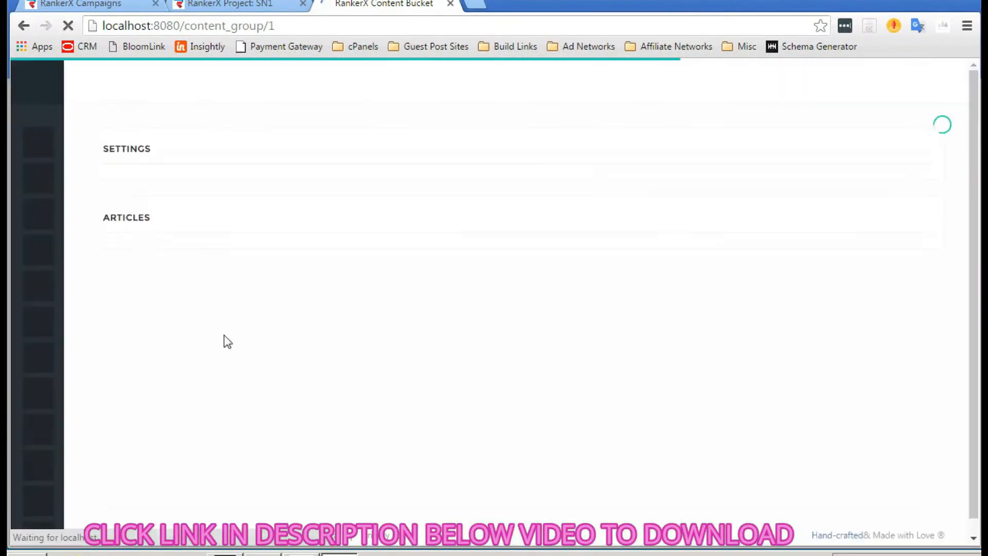
- Scroll to the test bucket's Articles list showing the saved article as ID 1
scroll(320, 340, "down", 1)
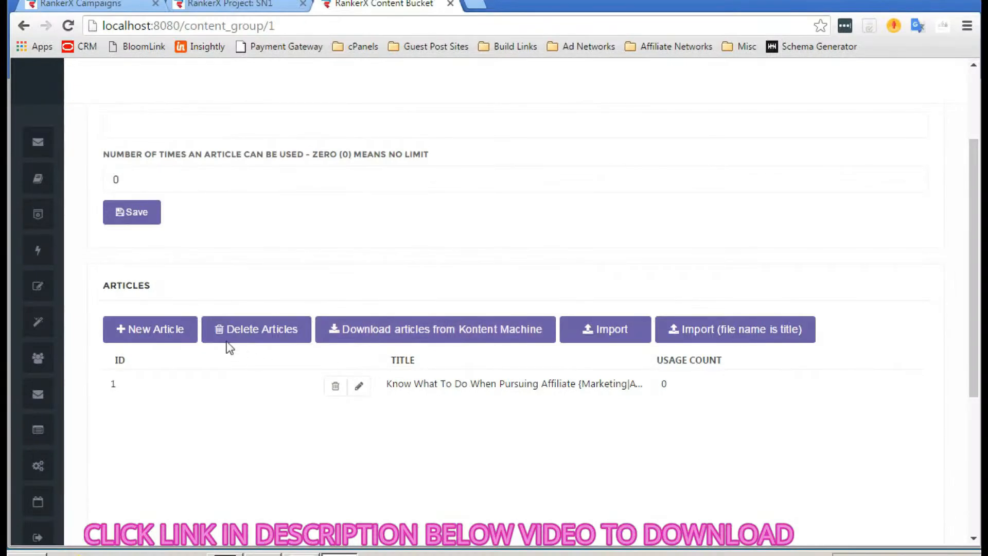
- Import the Kontent Machine 'sort project' articles into the bucket as articles 2–11
left_click(456, 330)
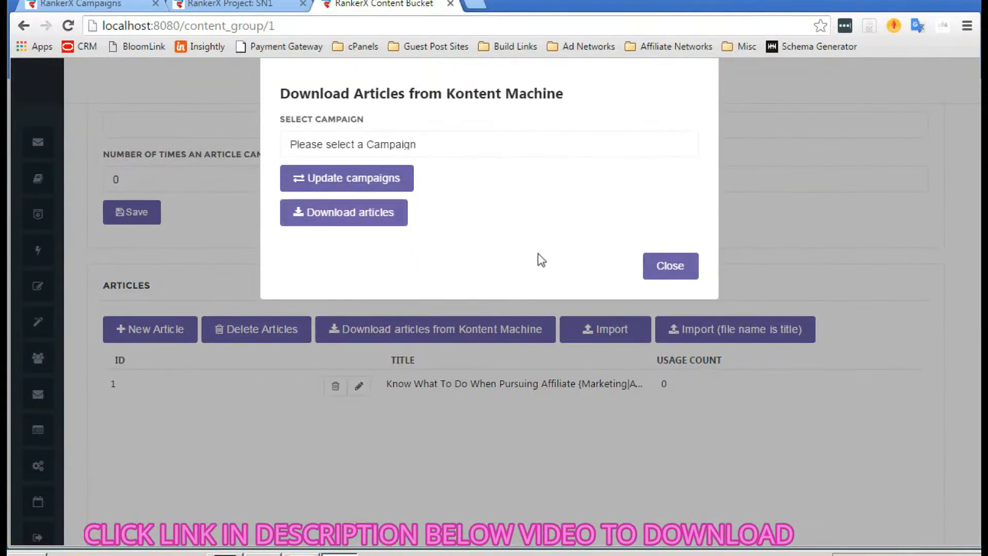
left_click(409, 139)
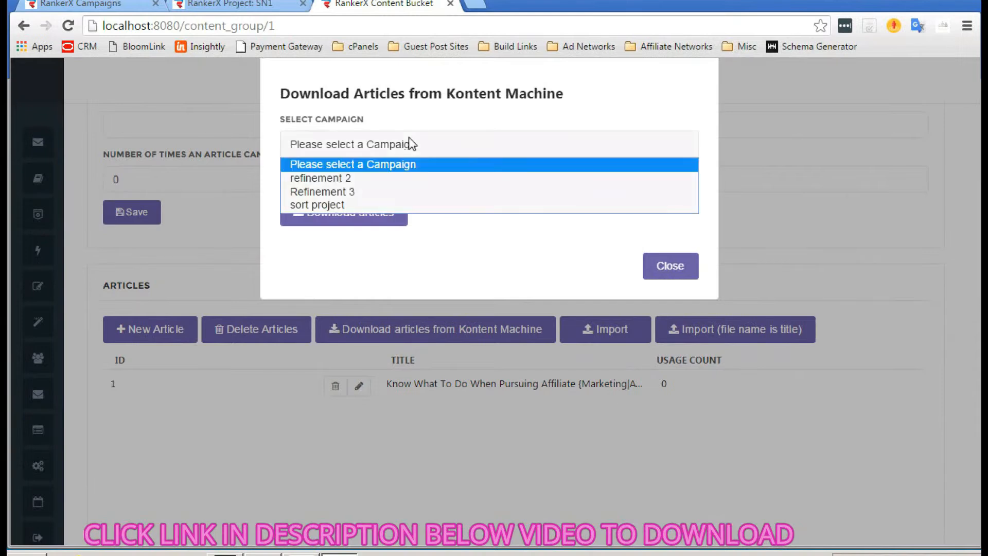
left_click(332, 204)
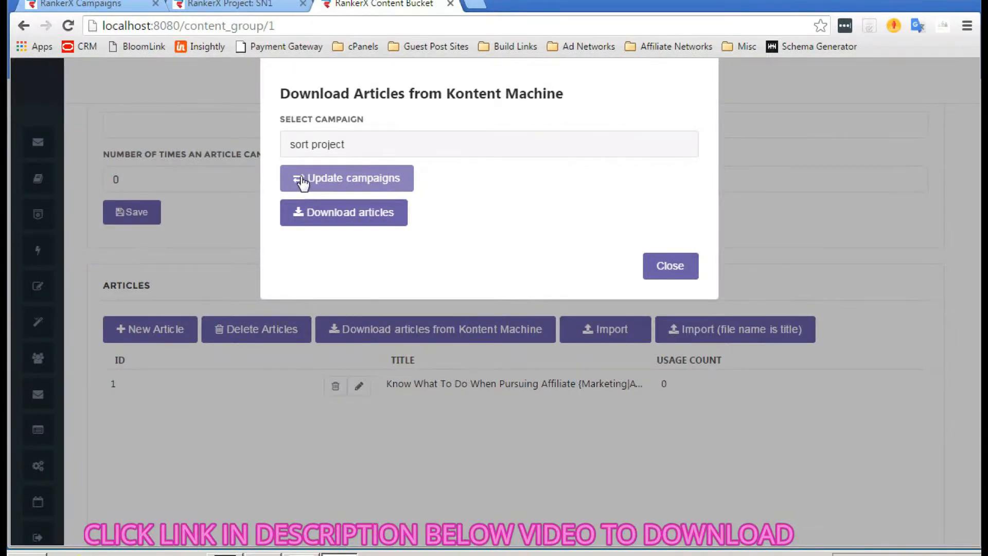
left_click(332, 218)
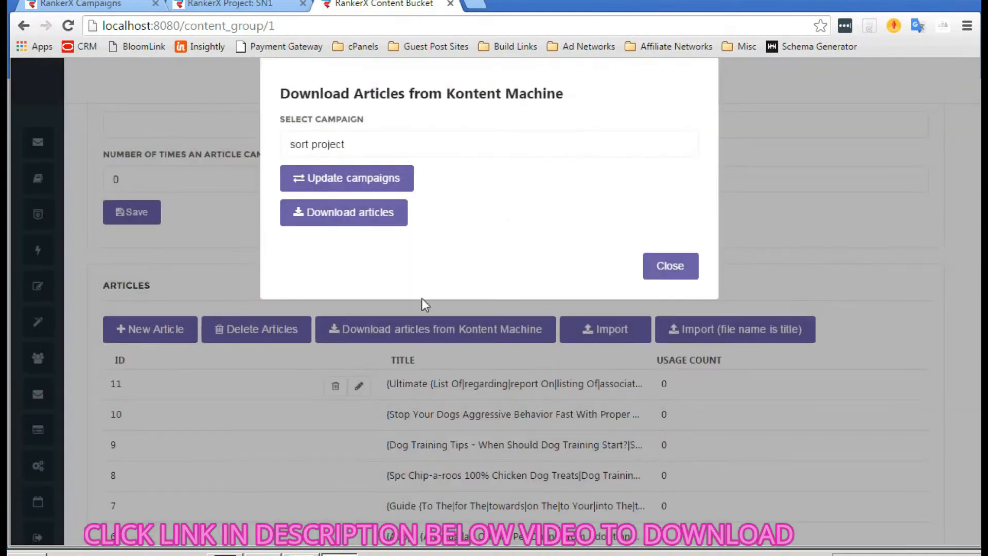
left_click(669, 266)
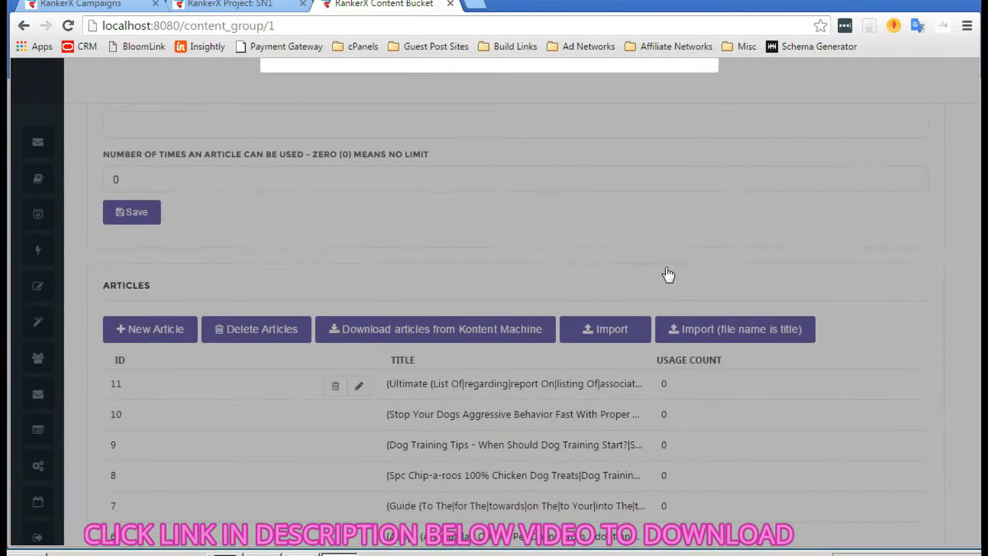
scroll(485, 242, "down", 2)
scroll(486, 235, "down", 1)
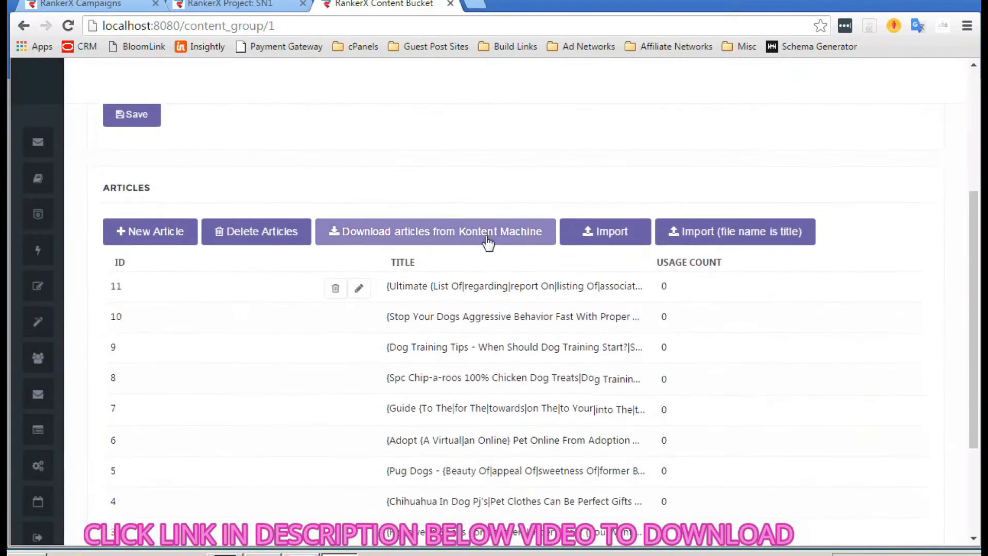
scroll(485, 236, "down", 2)
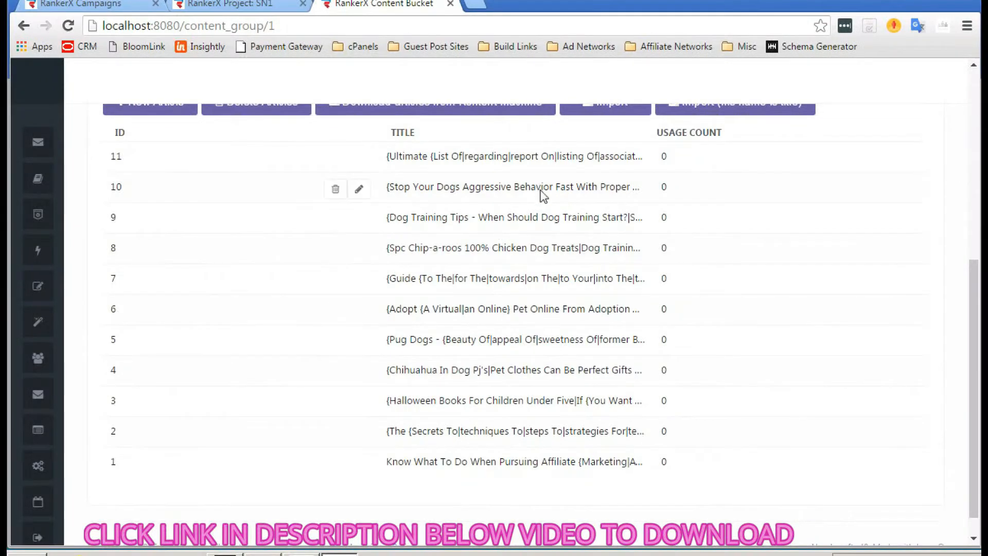
scroll(629, 244, "down", 1)
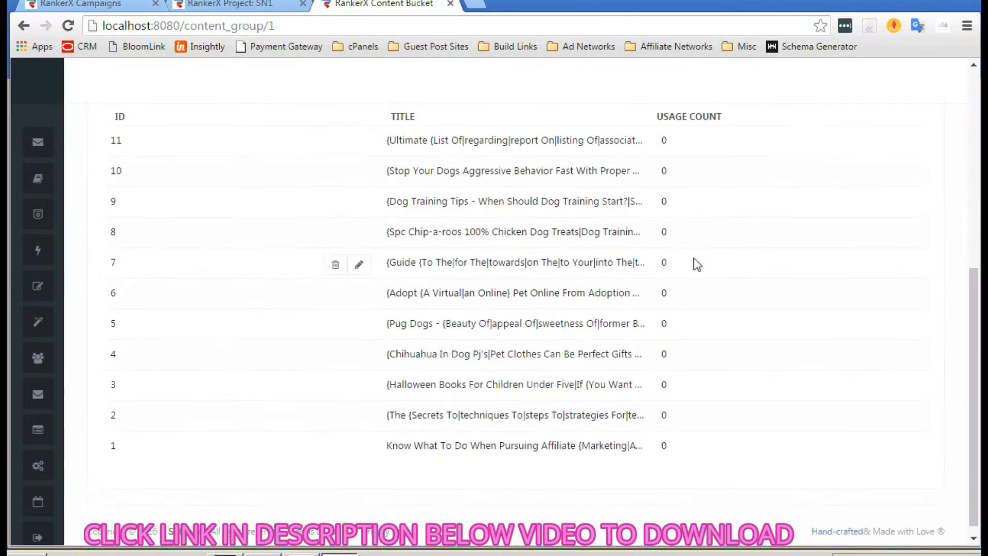
scroll(693, 258, "up", 2)
left_click(361, 252)
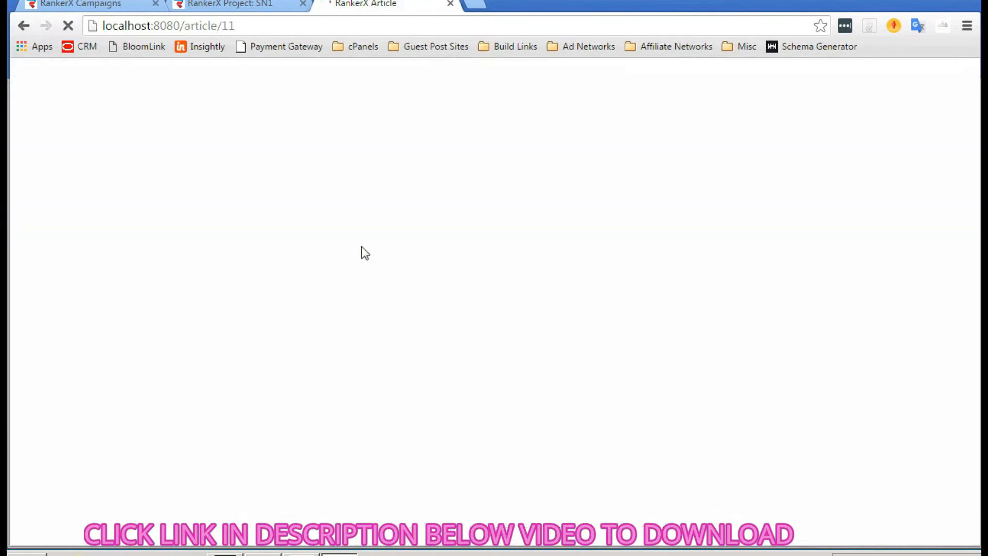
scroll(399, 284, "down", 5)
scroll(399, 286, "down", 3)
scroll(400, 283, "up", 10)
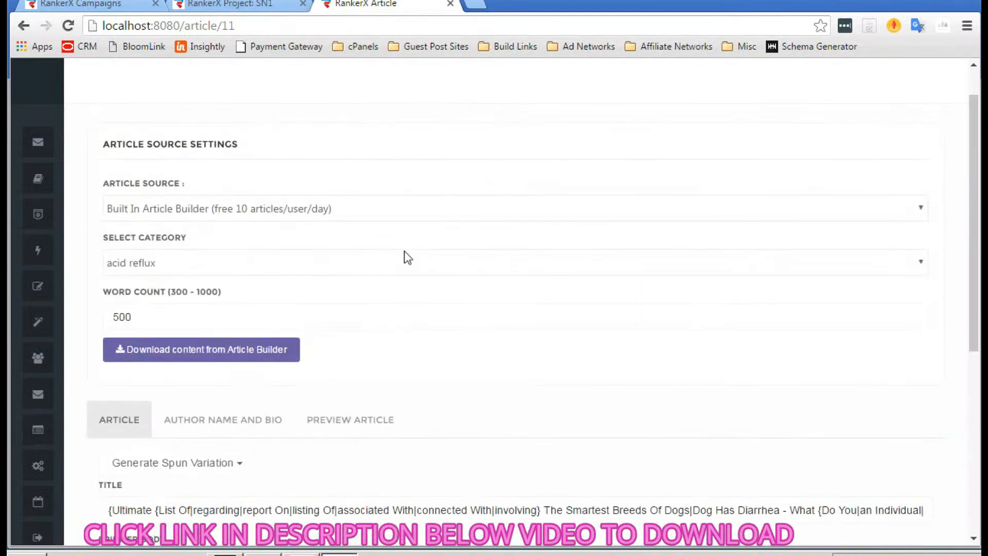
scroll(406, 258, "up", 1)
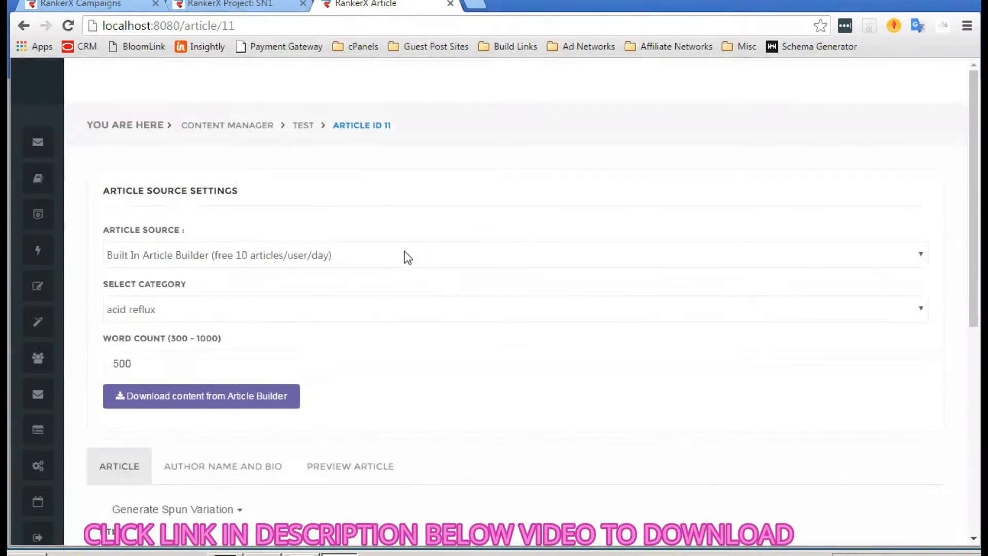
left_click(346, 128)
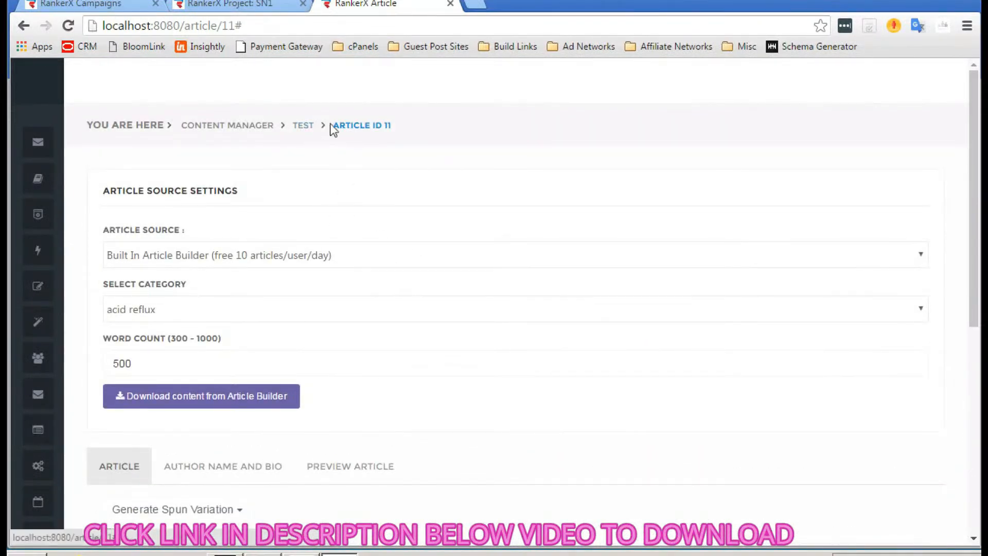
left_click(309, 128)
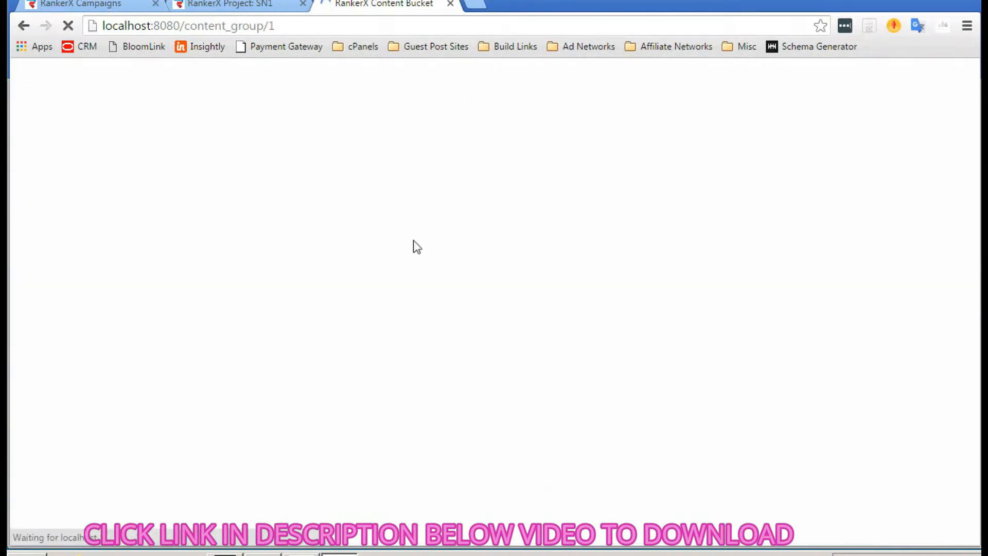
scroll(414, 244, "down", 1)
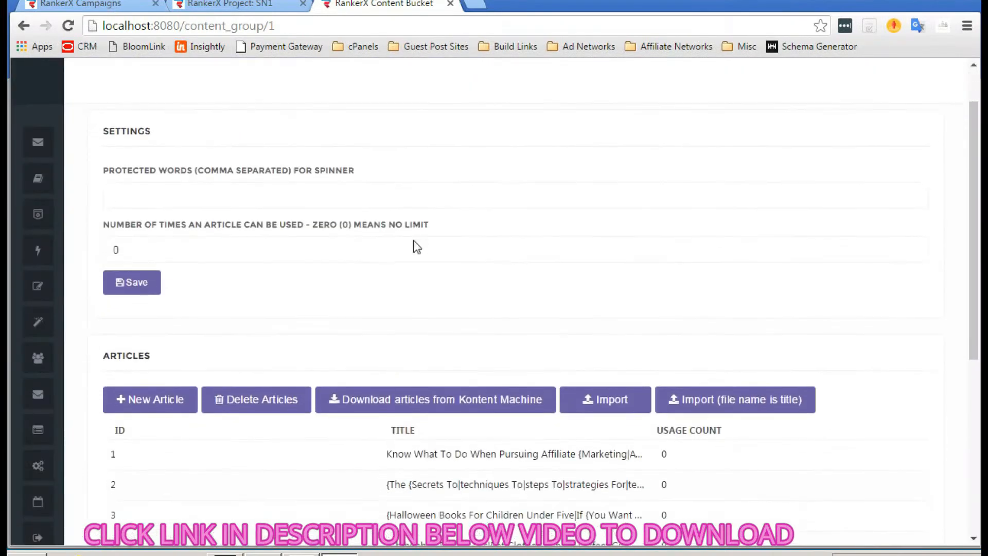
left_click(194, 248)
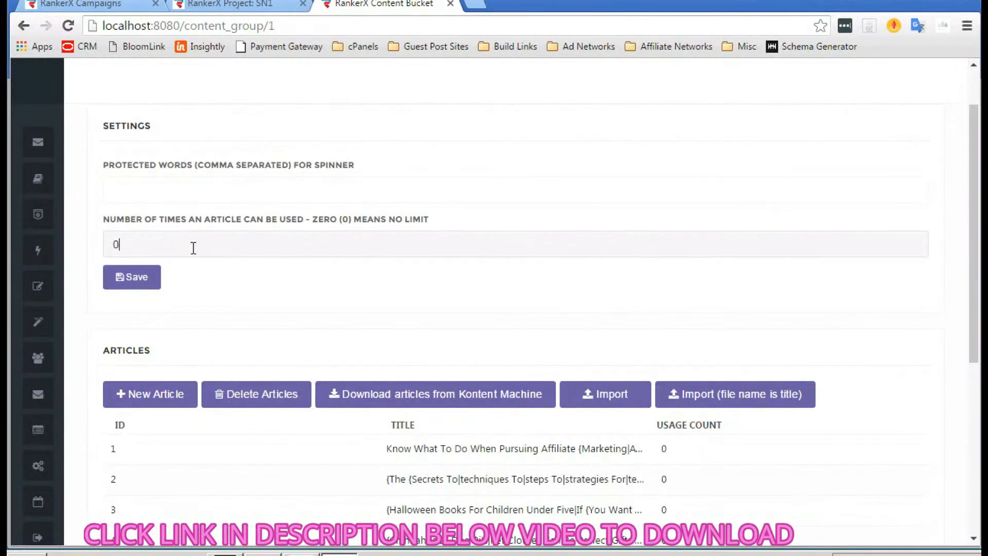
type("10")
left_click(135, 278)
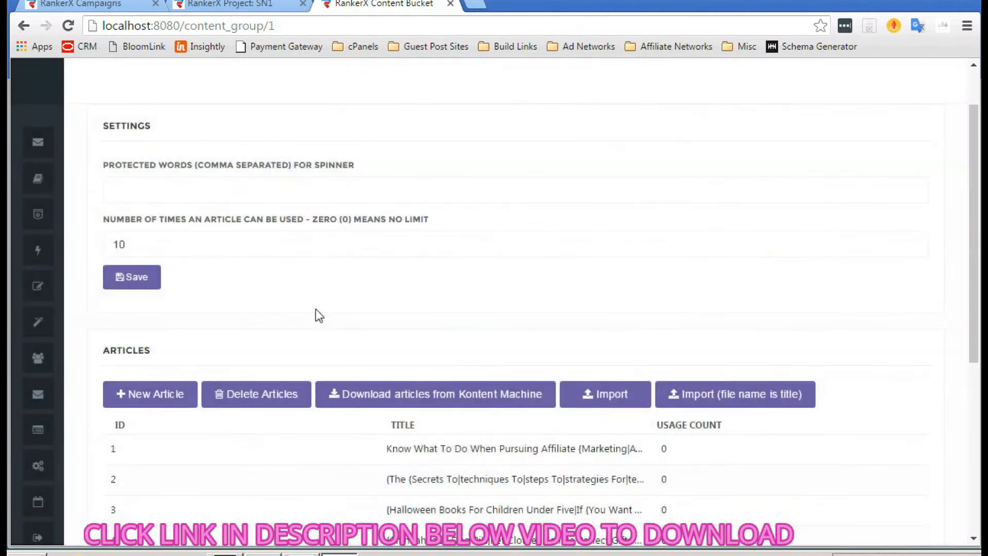
scroll(482, 334, "down", 6)
scroll(482, 333, "up", 5)
scroll(480, 334, "down", 2)
scroll(475, 398, "up", 2)
scroll(476, 398, "up", 1)
scroll(476, 397, "down", 5)
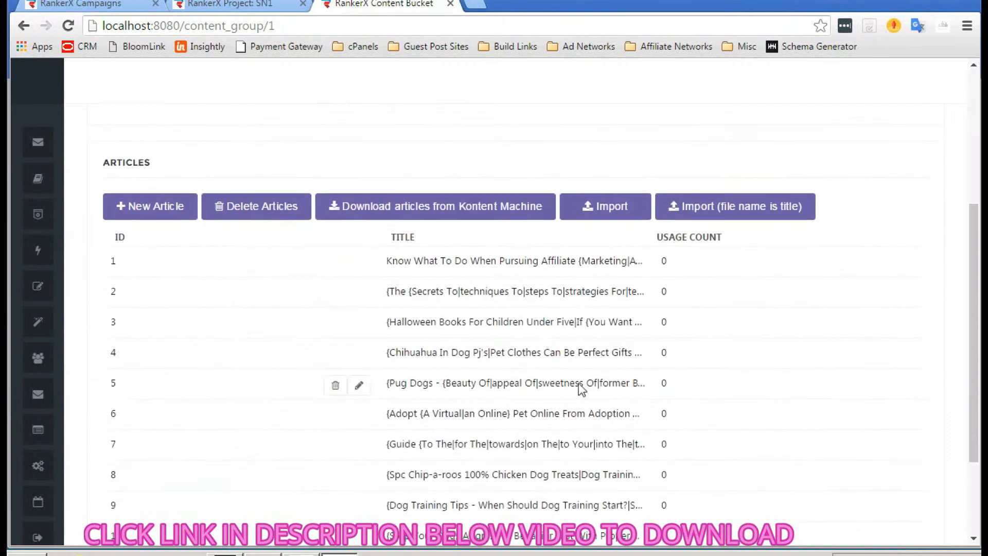
scroll(593, 370, "up", 1)
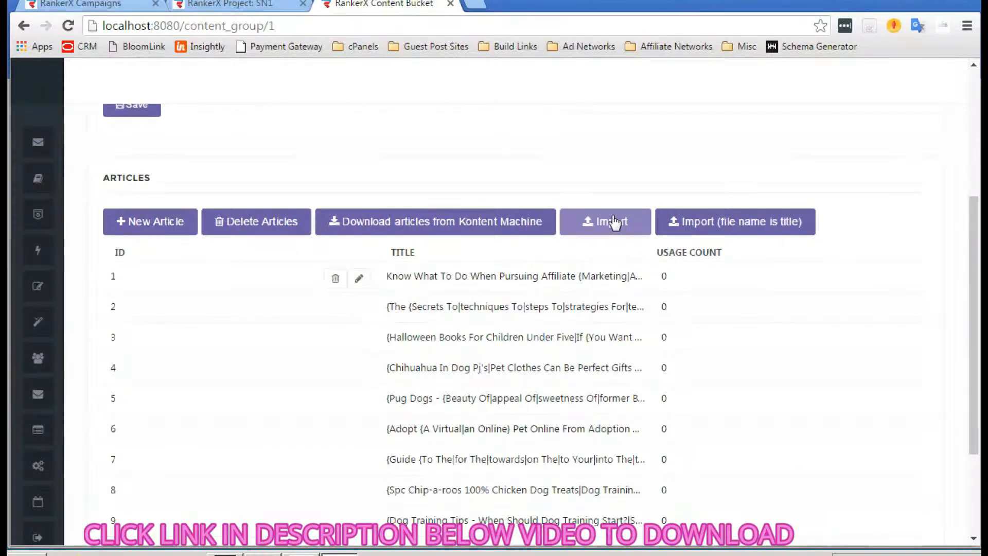
scroll(326, 203, "up", 1)
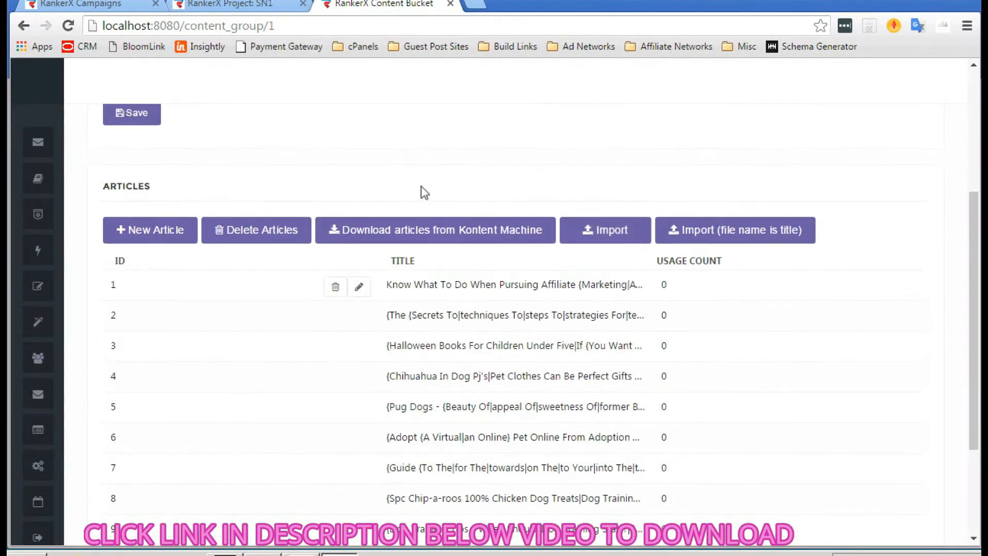
scroll(421, 186, "up", 2)
scroll(432, 302, "down", 1)
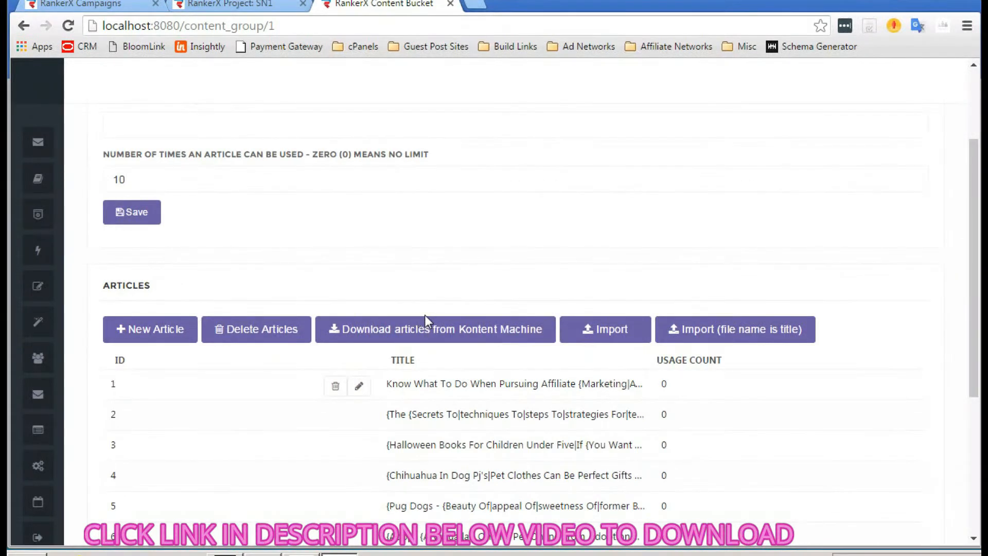
scroll(594, 270, "up", 3)
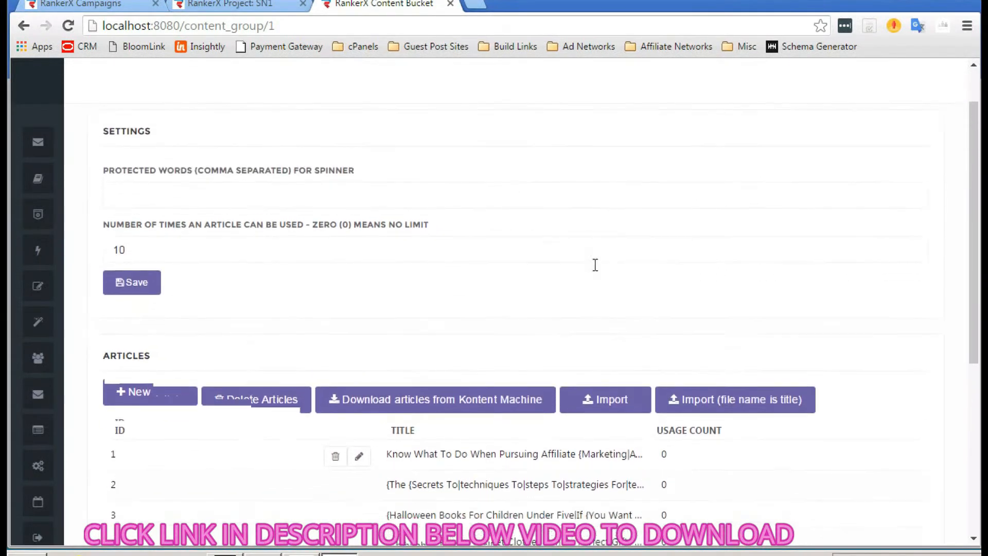
scroll(302, 246, "down", 3)
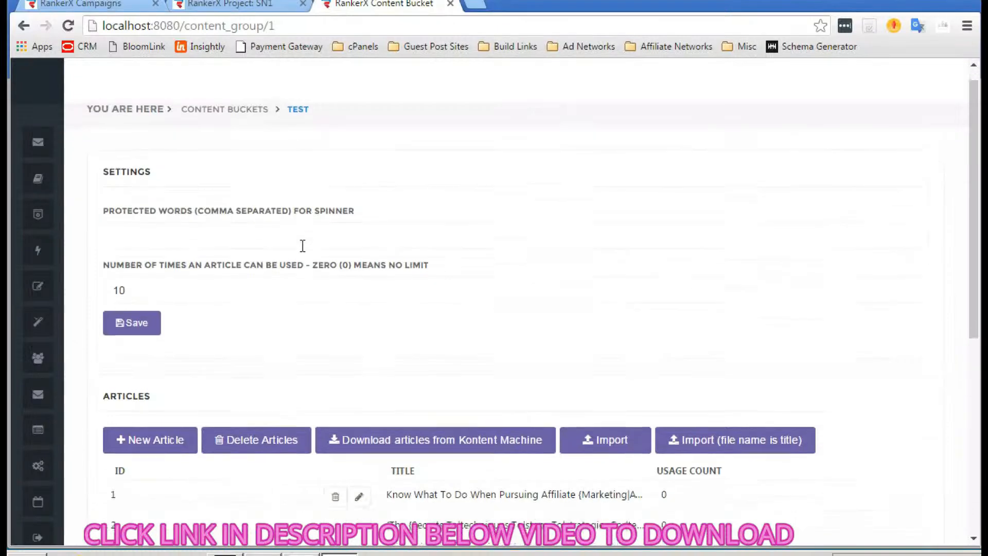
scroll(302, 246, "up", 2)
- Back on the SN1 project page, select 'test' as the content bucket
left_click(230, 5)
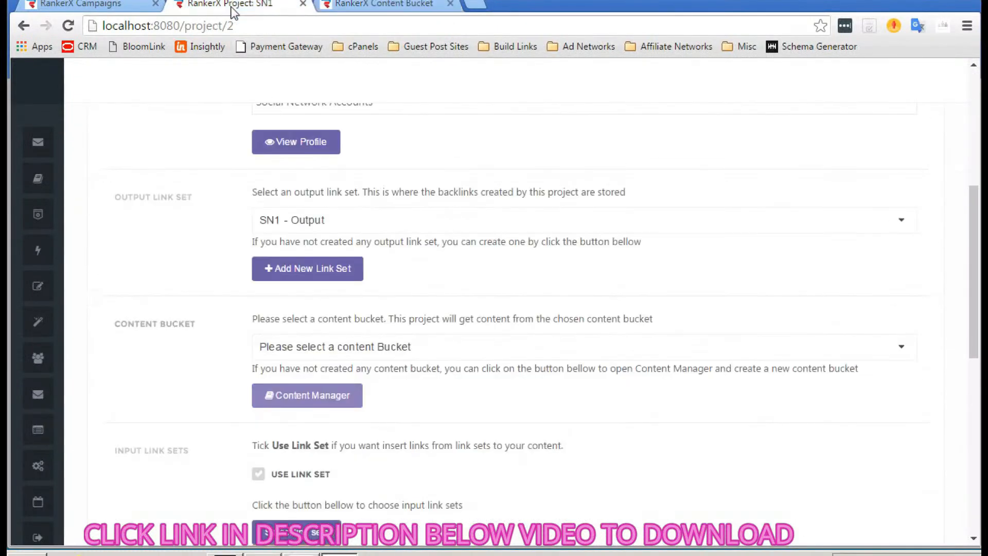
scroll(469, 353, "down", 1)
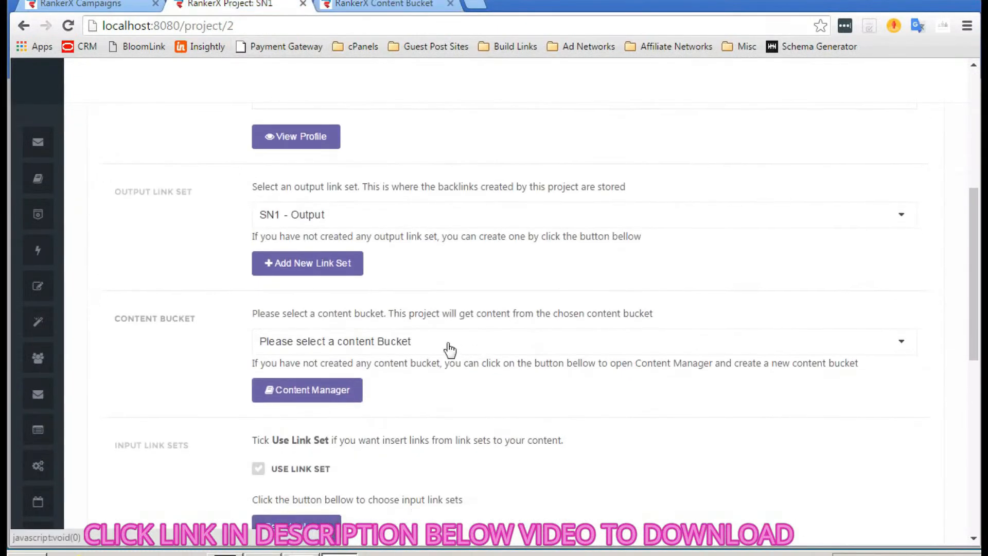
left_click(402, 341)
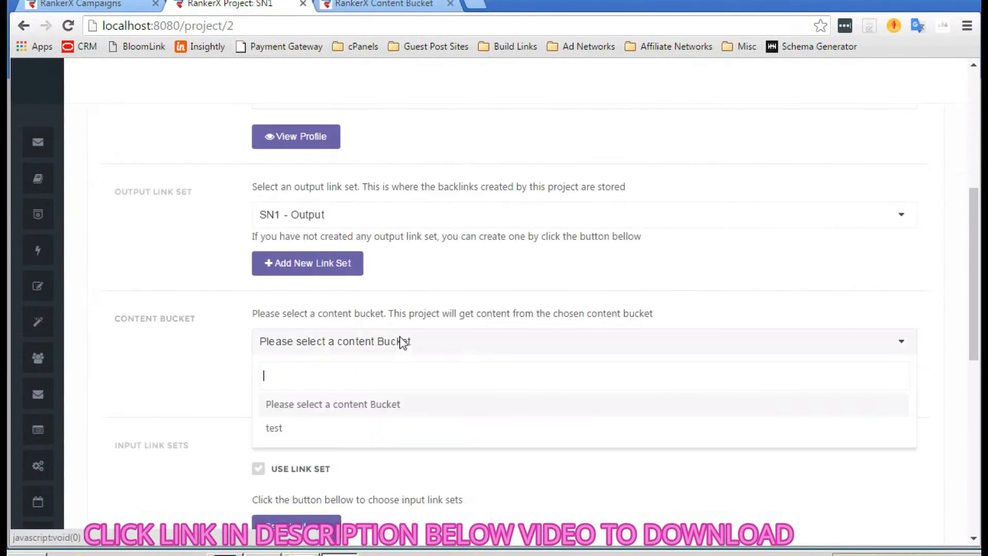
left_click(282, 431)
scroll(428, 372, "down", 2)
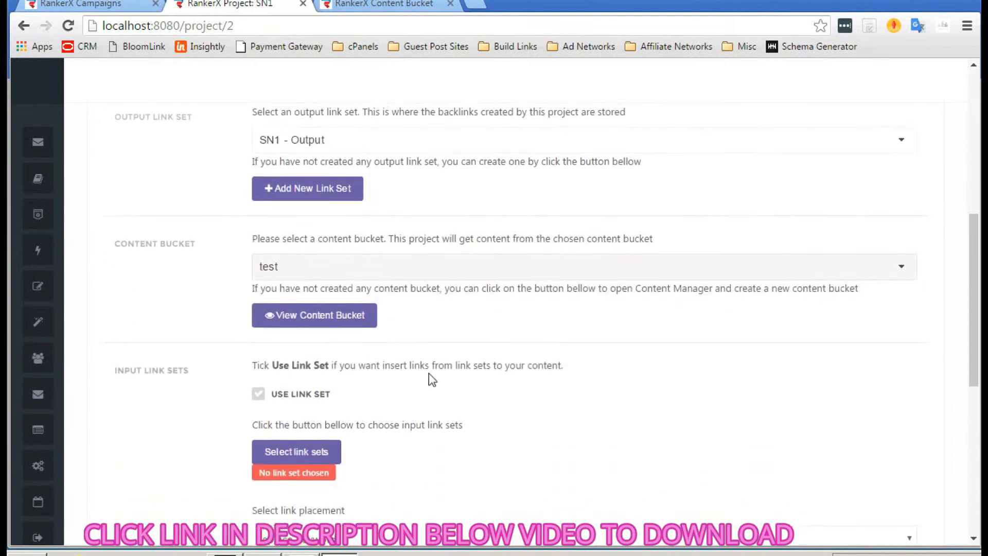
scroll(428, 373, "down", 2)
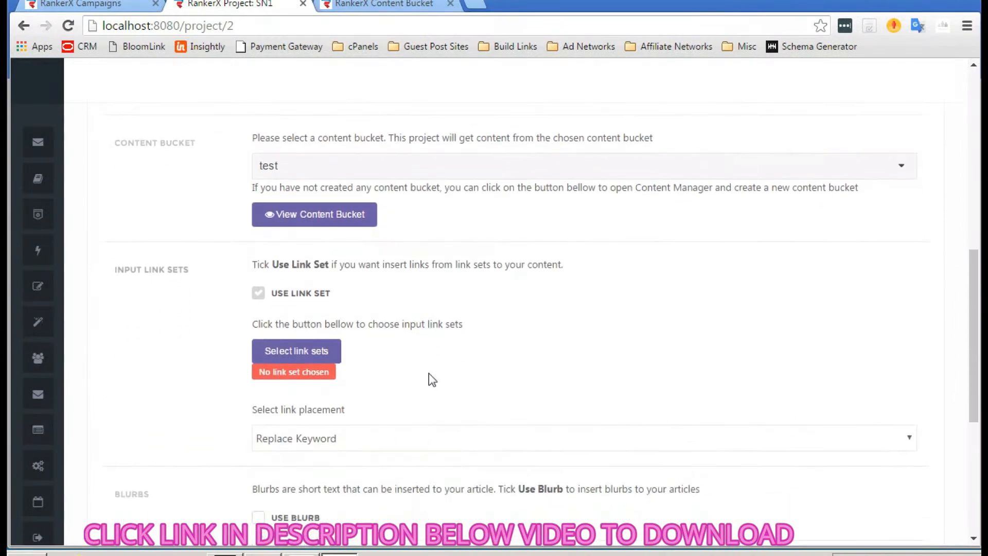
scroll(189, 287, "down", 1)
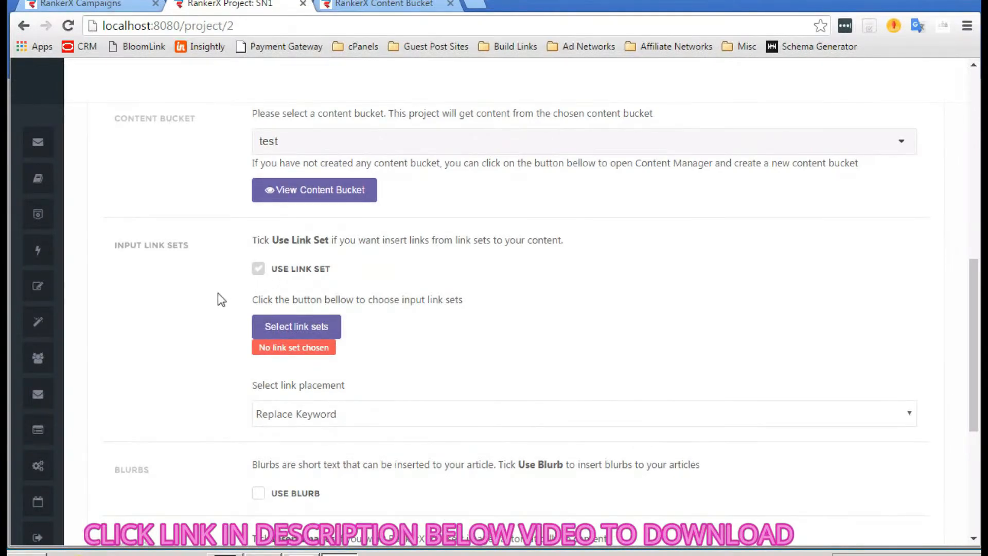
- Attach the Money Site input link set, keeping 1 link per post on 100% of posts
left_click(298, 327)
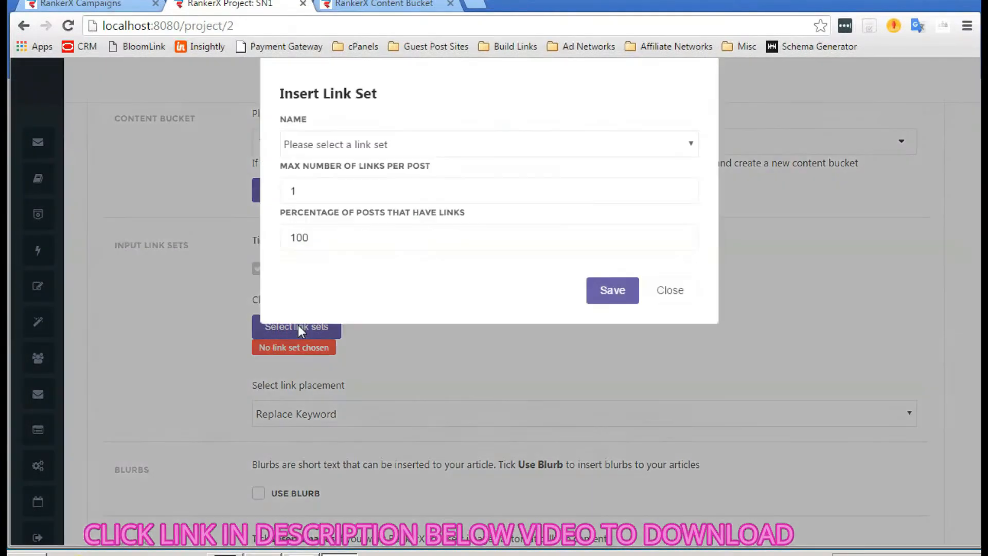
left_click(366, 146)
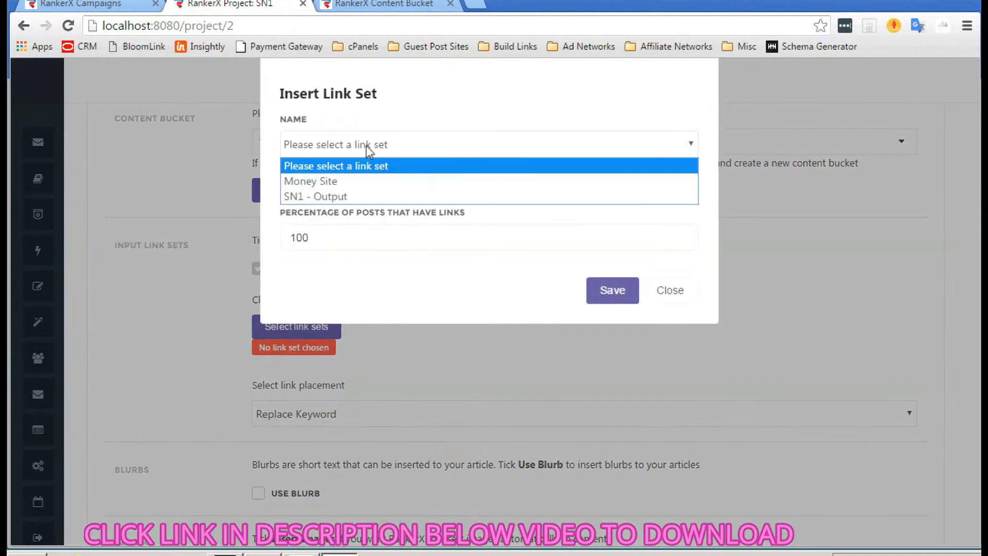
left_click(328, 182)
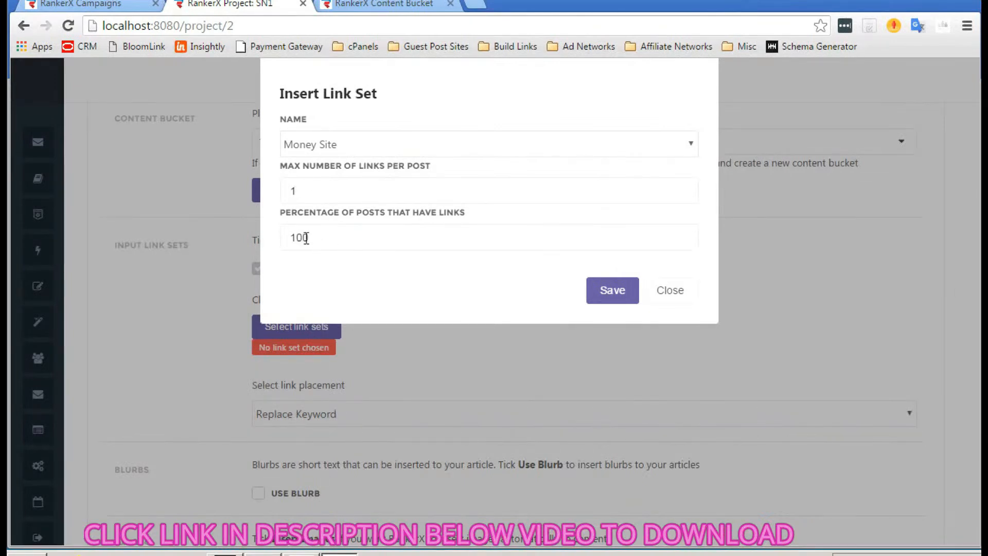
left_click(599, 288)
- Set the link placement for the SN1 project to Top
scroll(379, 293, "down", 1)
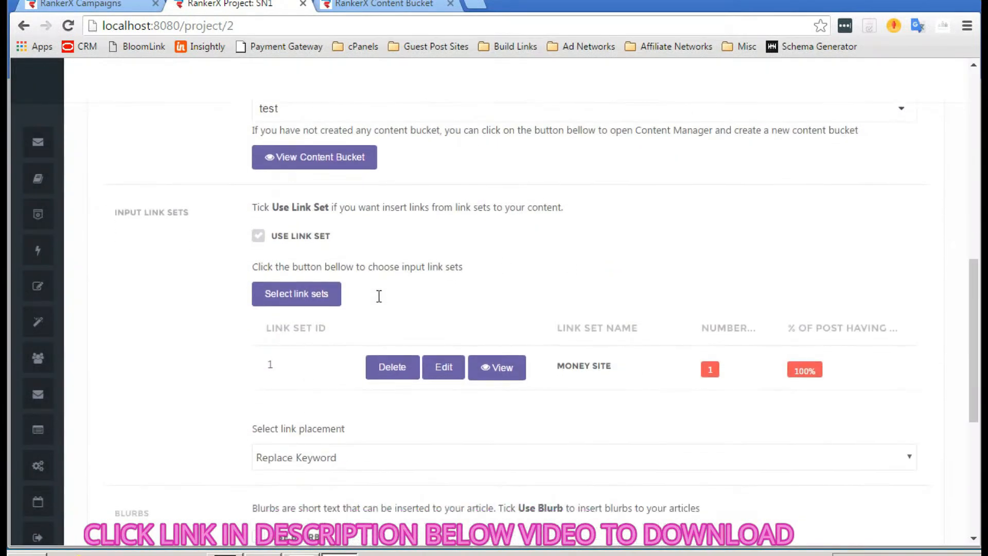
scroll(273, 365, "down", 2)
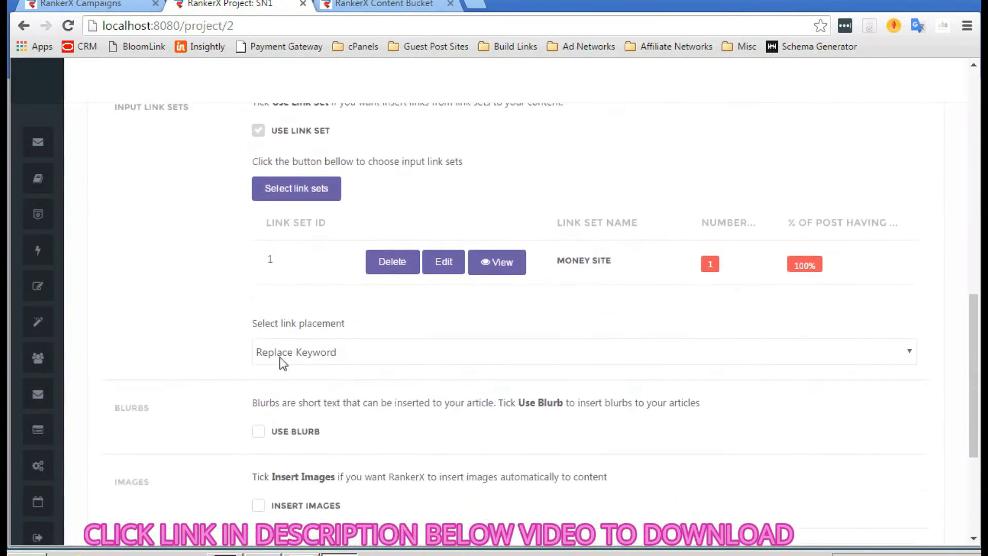
left_click(334, 352)
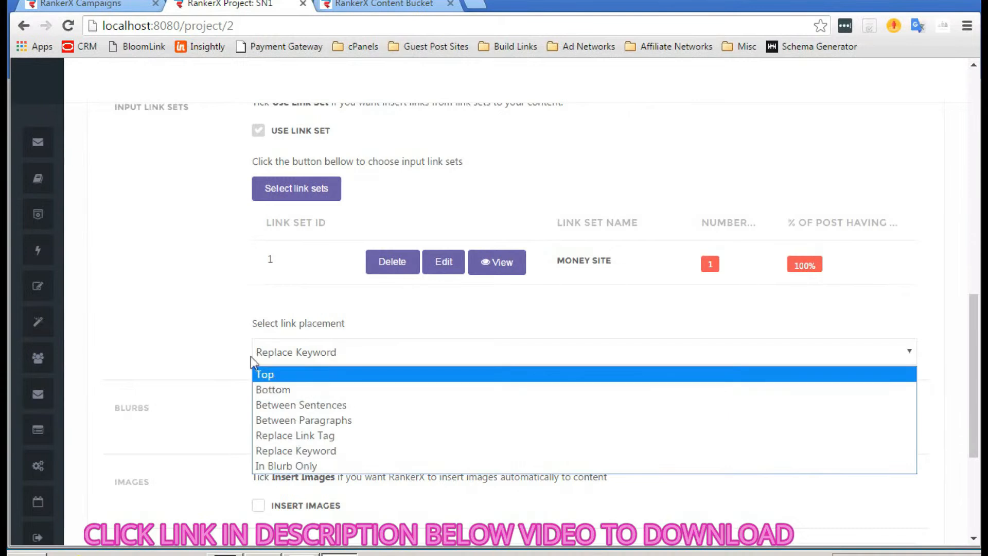
left_click(283, 378)
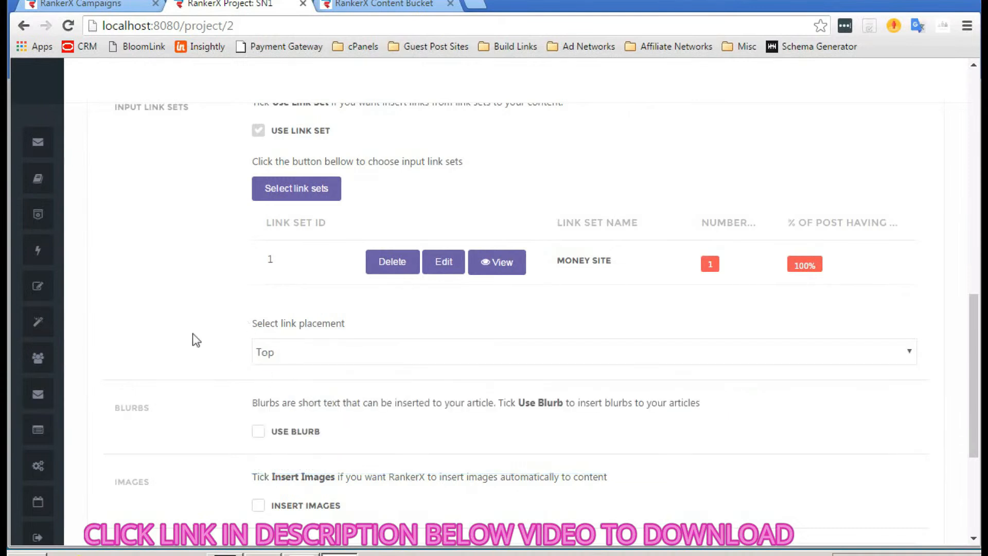
scroll(164, 305, "down", 1)
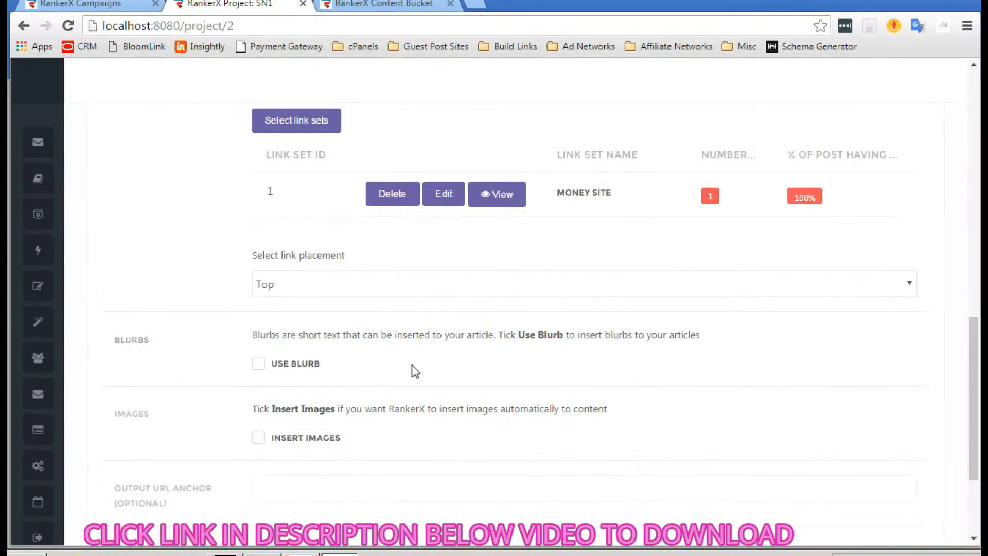
- Enter 'dog training' in the SN1 project's Tags field
scroll(412, 364, "down", 3)
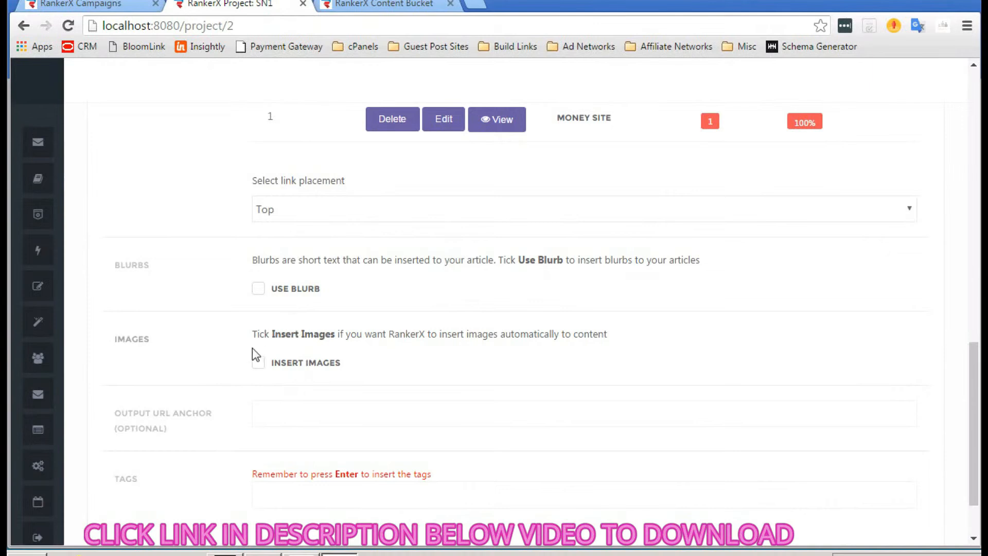
scroll(456, 366, "down", 1)
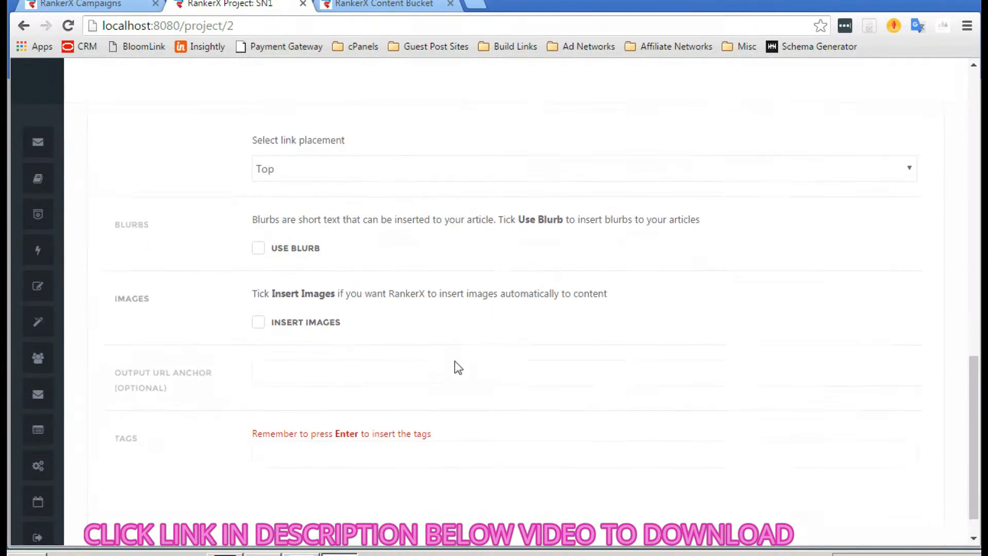
scroll(319, 359, "down", 1)
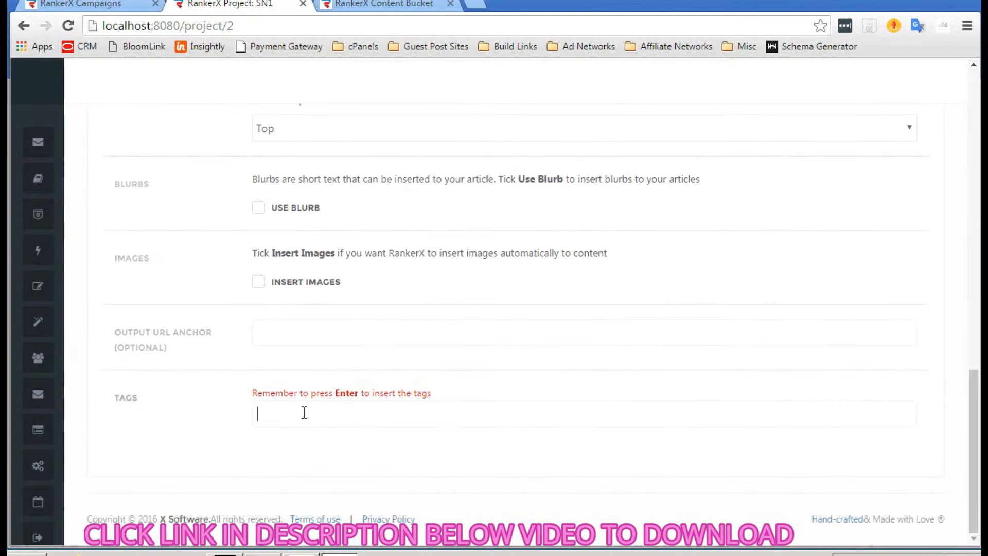
type("dog training")
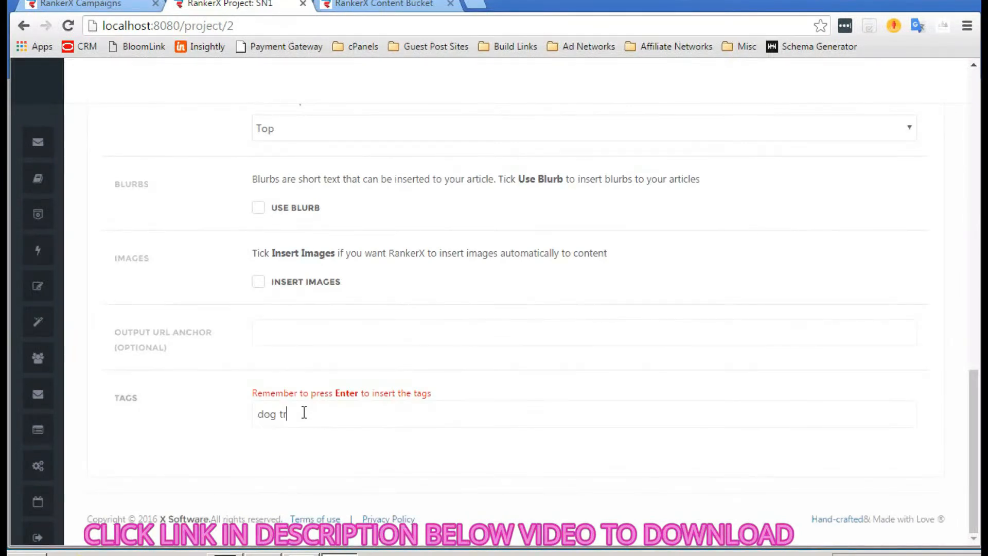